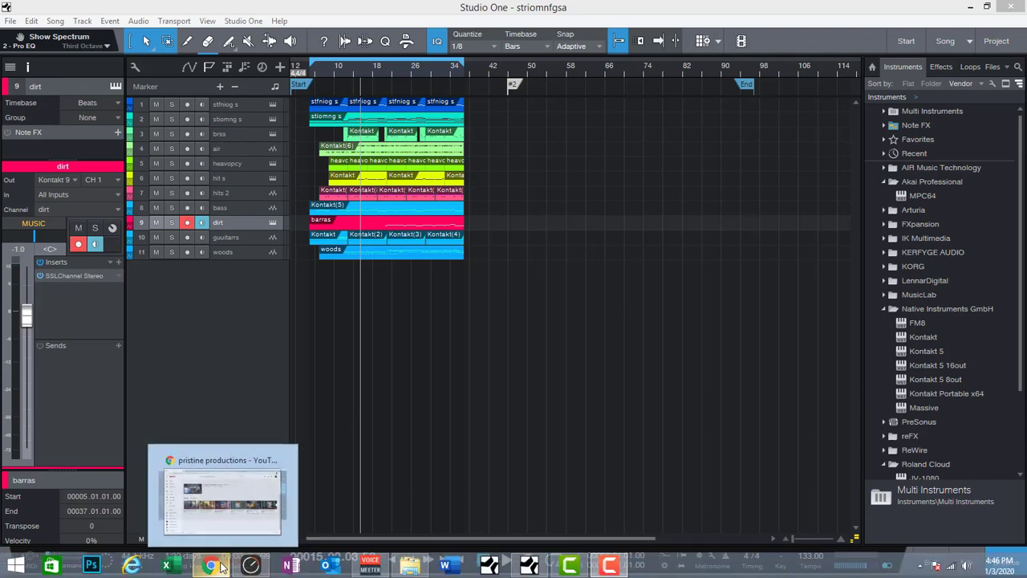
Step: Open the SSL E-Channel EQ on the stiomng s track, then bring up the YouTube channel page in Chrome
click(248, 119)
click(97, 275)
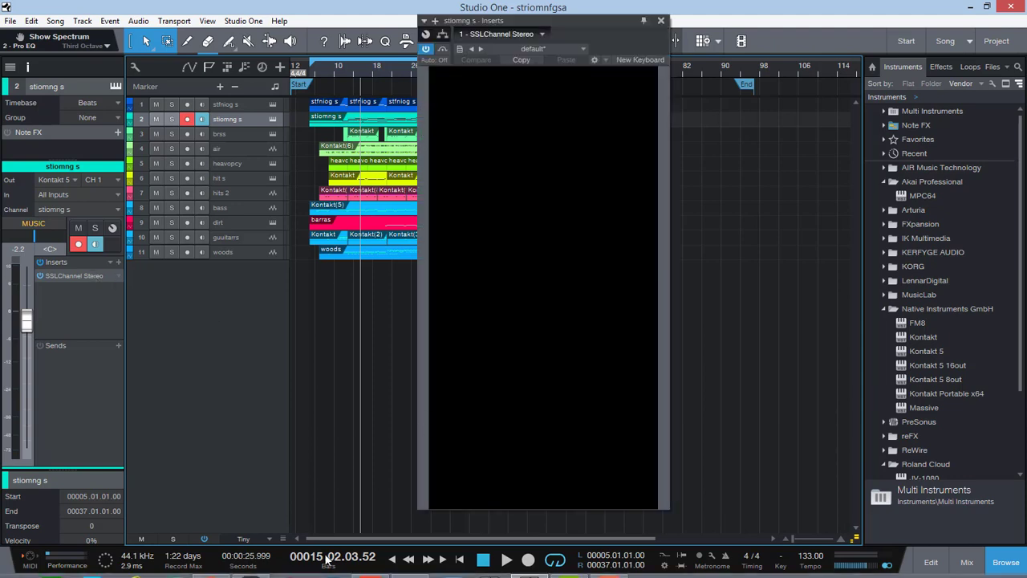
mouse_move(217, 571)
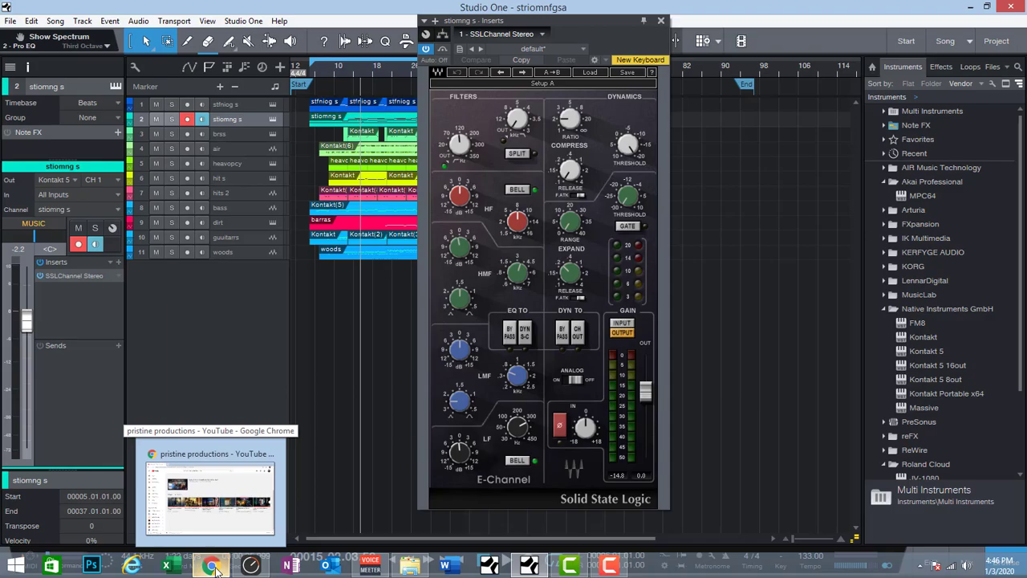
click(217, 571)
scroll(401, 370, up, 3)
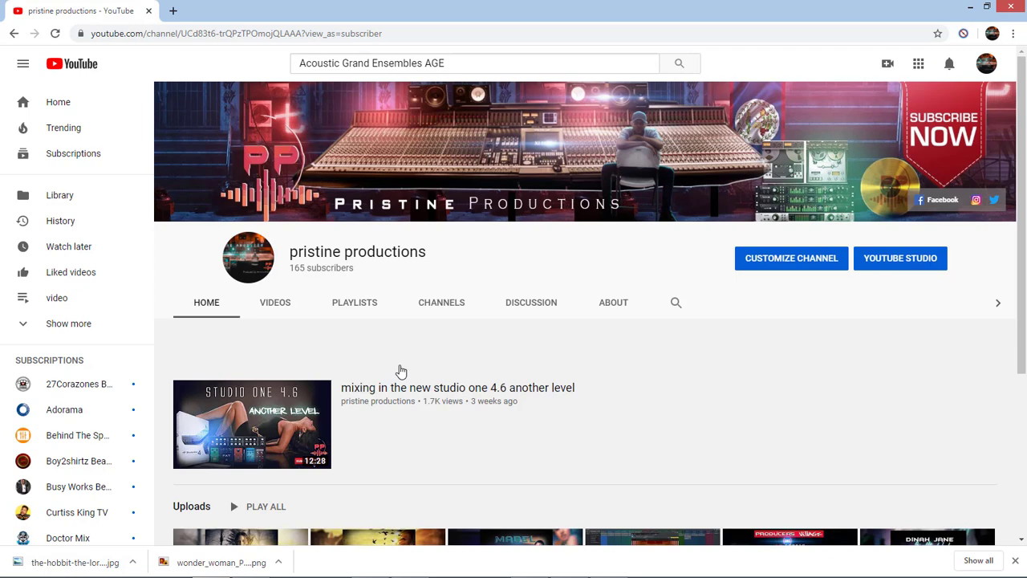
scroll(527, 436, down, 2)
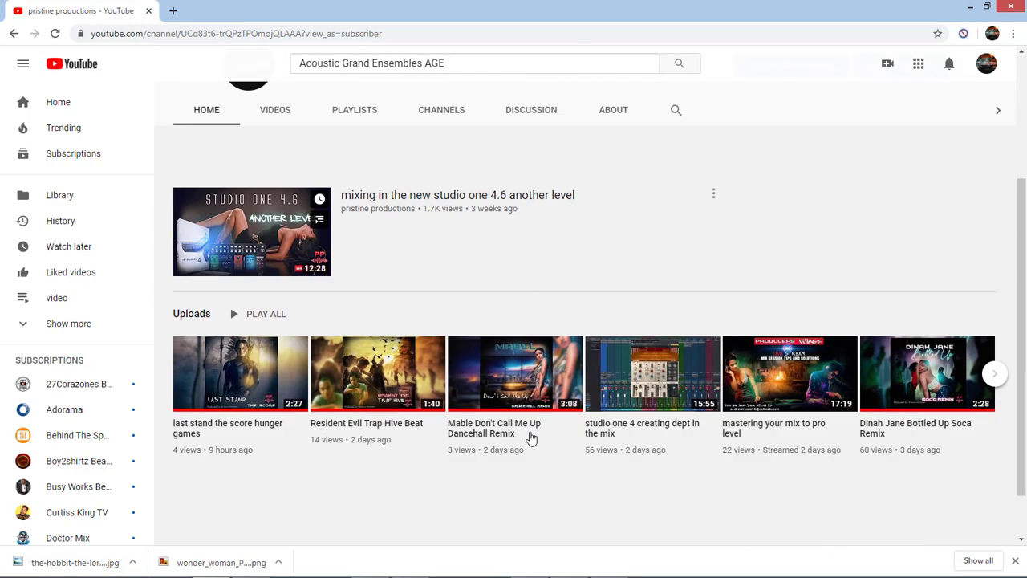
scroll(527, 436, up, 2)
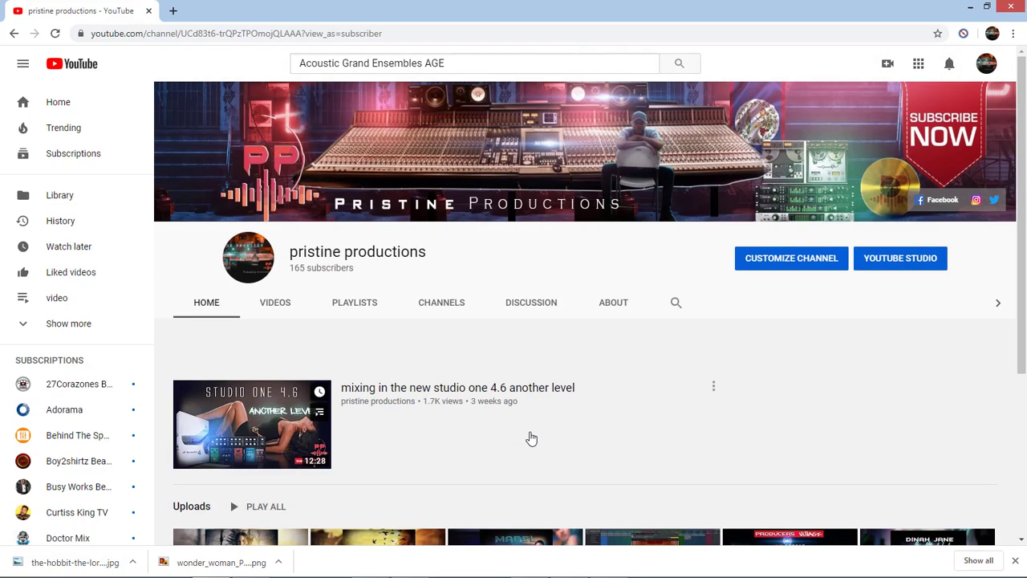
mouse_move(355, 567)
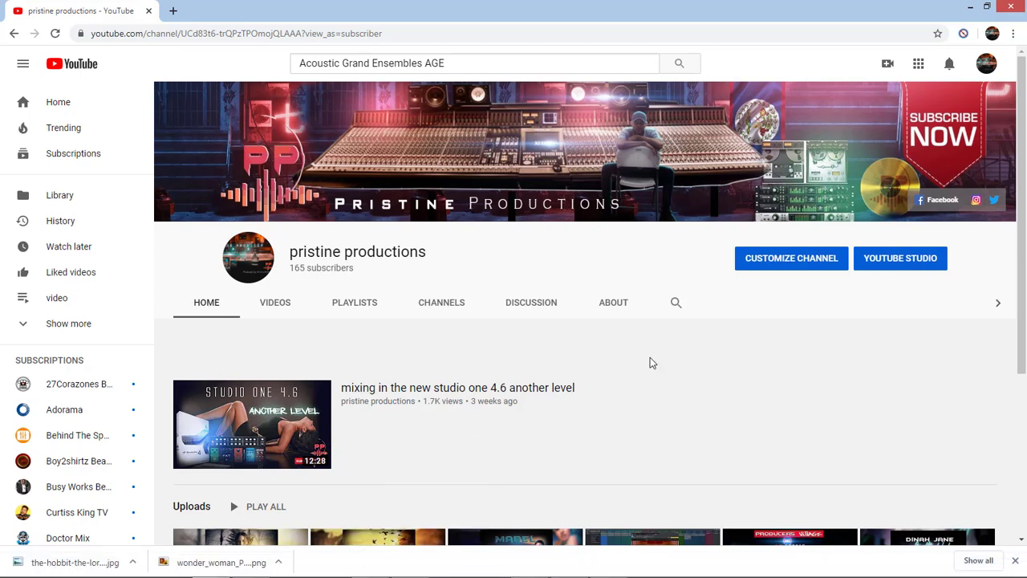
scroll(654, 361, down, 2)
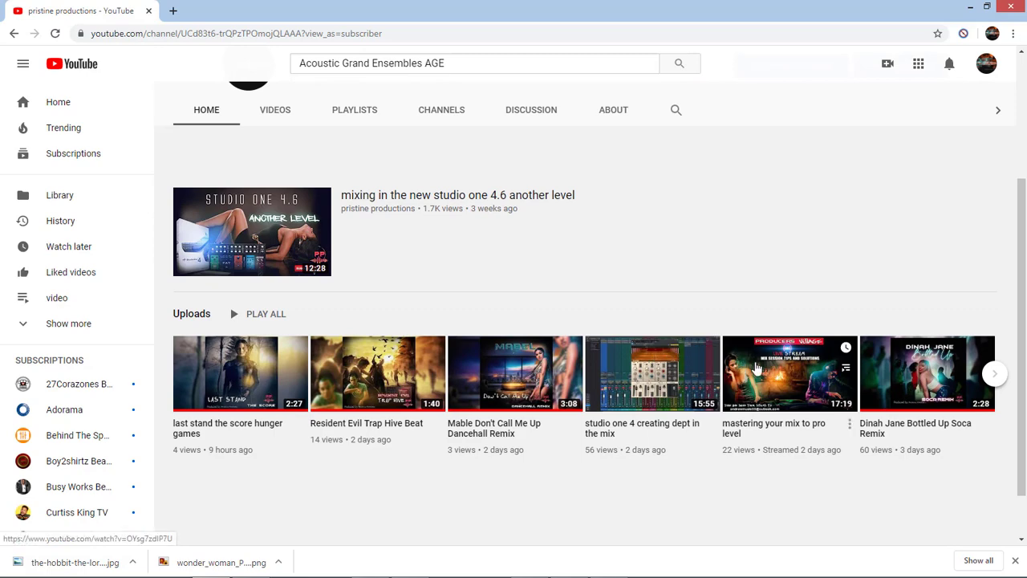
scroll(745, 366, up, 2)
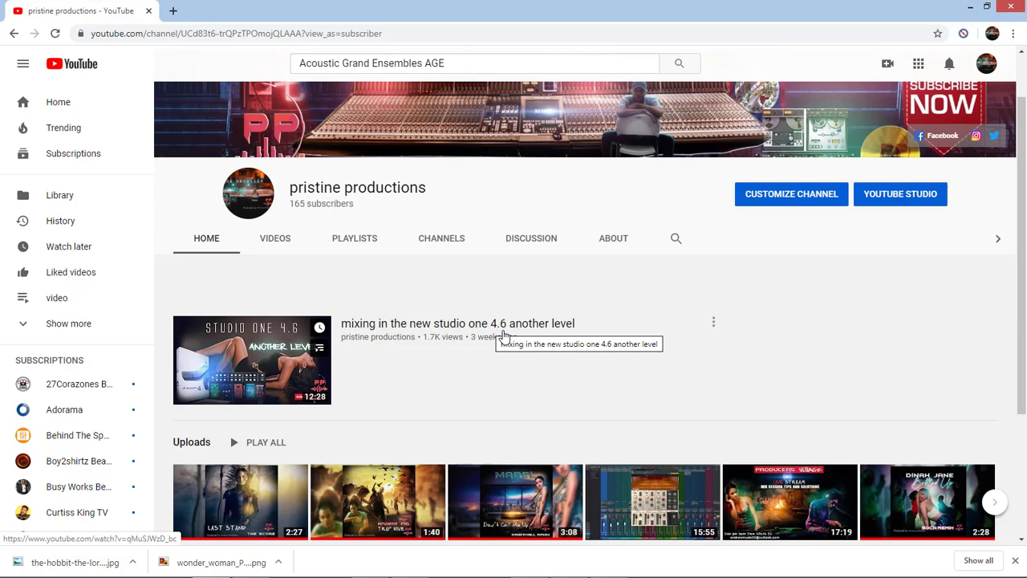
scroll(576, 311, down, 1)
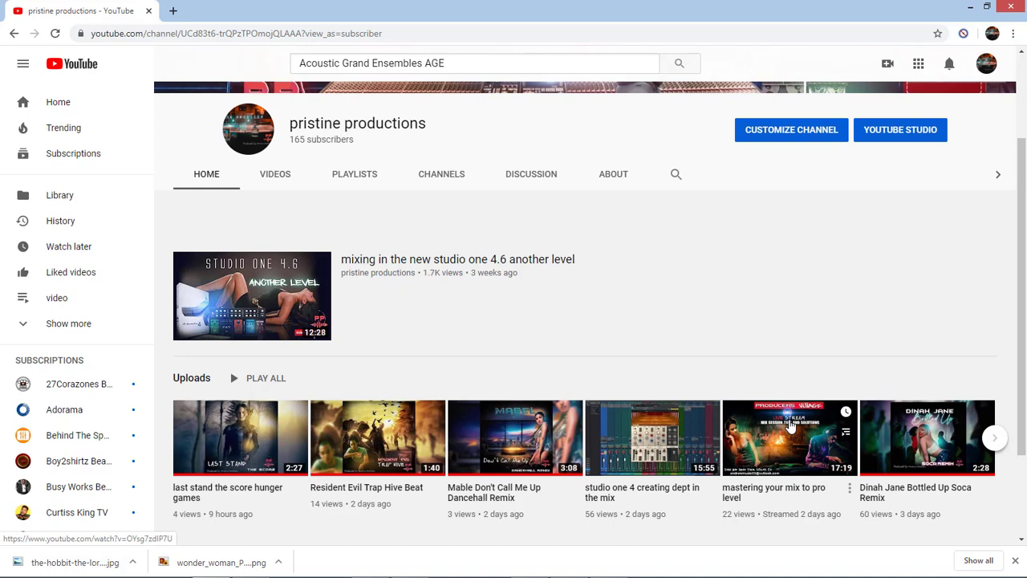
scroll(789, 425, down, 2)
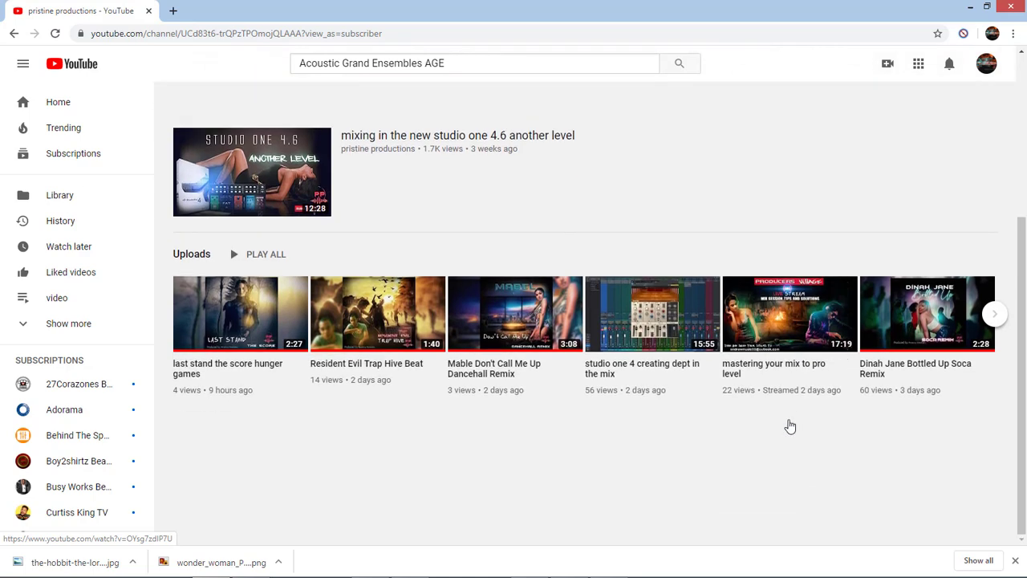
scroll(788, 424, up, 1)
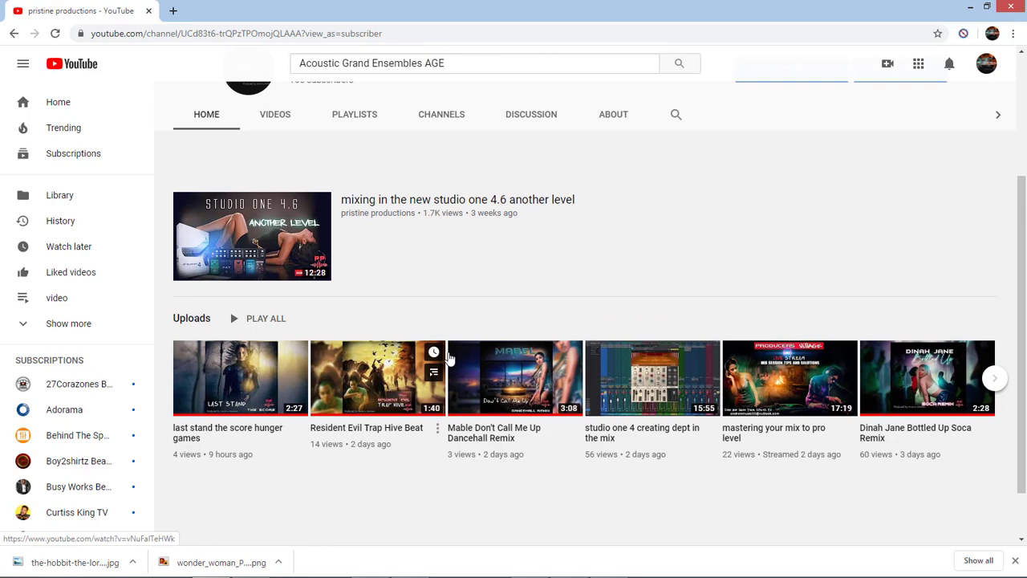
mouse_move(538, 565)
mouse_move(407, 566)
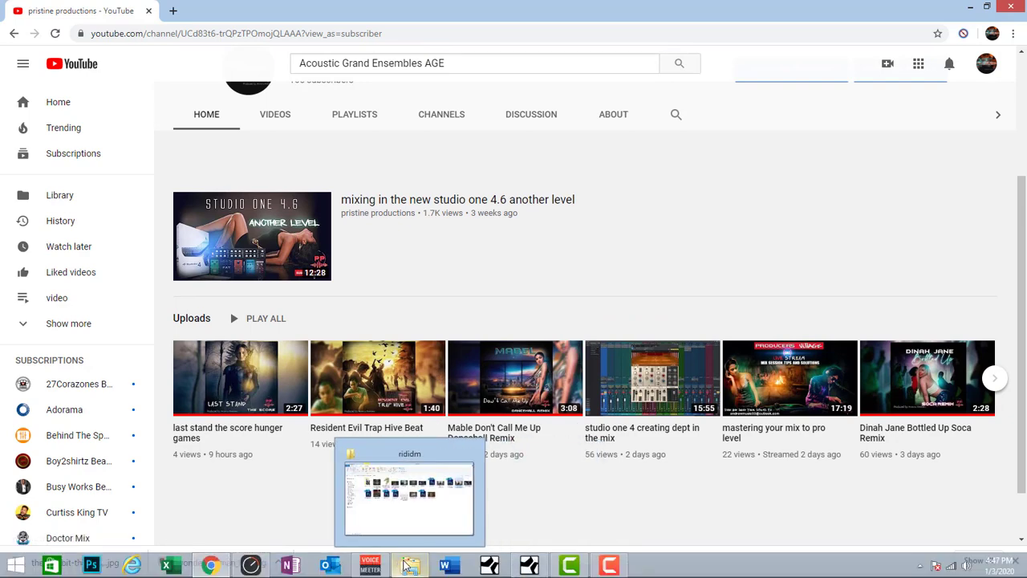
Step: Preview cenajtice scoring.jpg from the rididm folder in the photo viewer
click(404, 541)
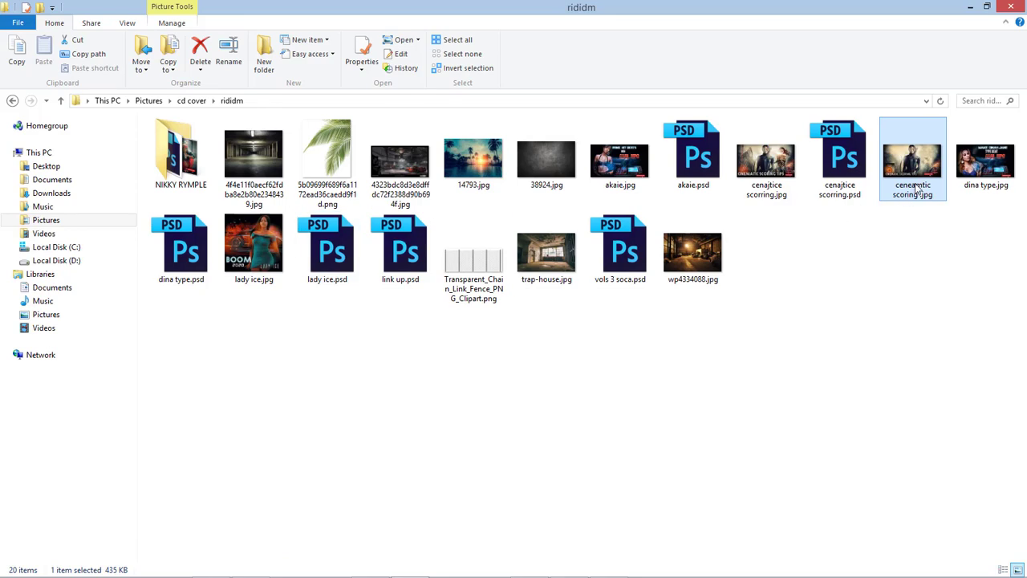
click(774, 182)
right_click(776, 183)
click(860, 185)
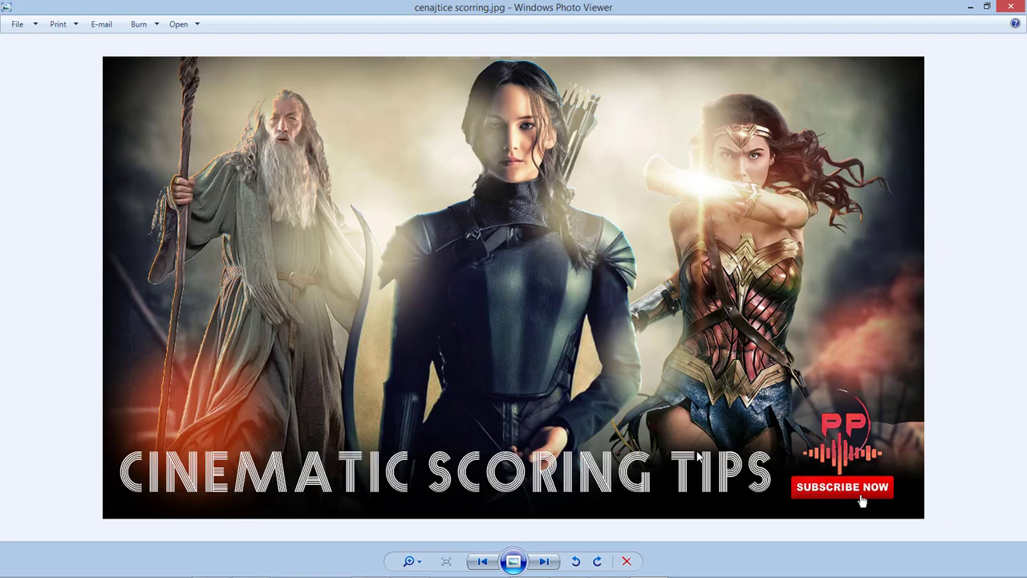
click(217, 563)
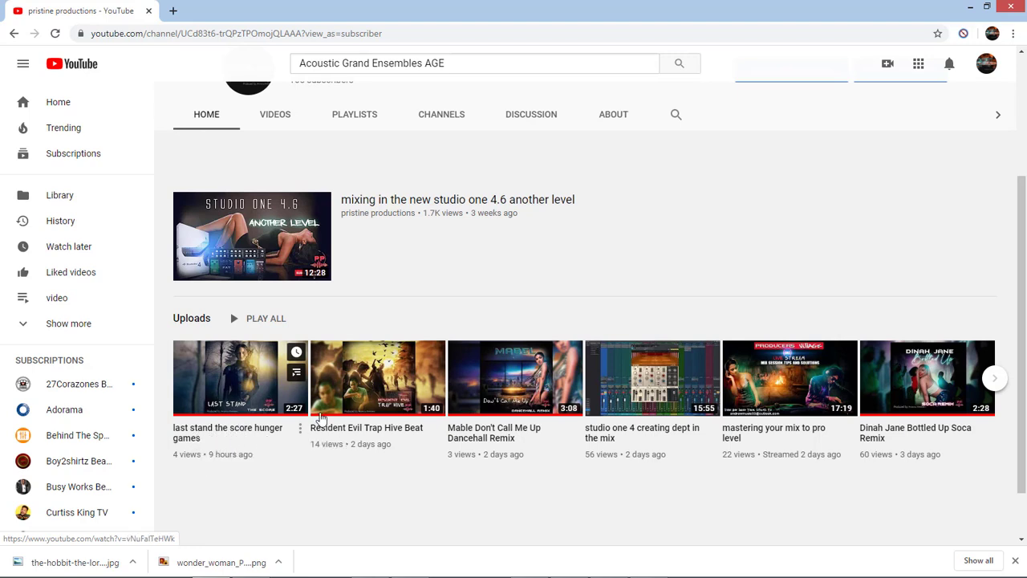
mouse_move(629, 553)
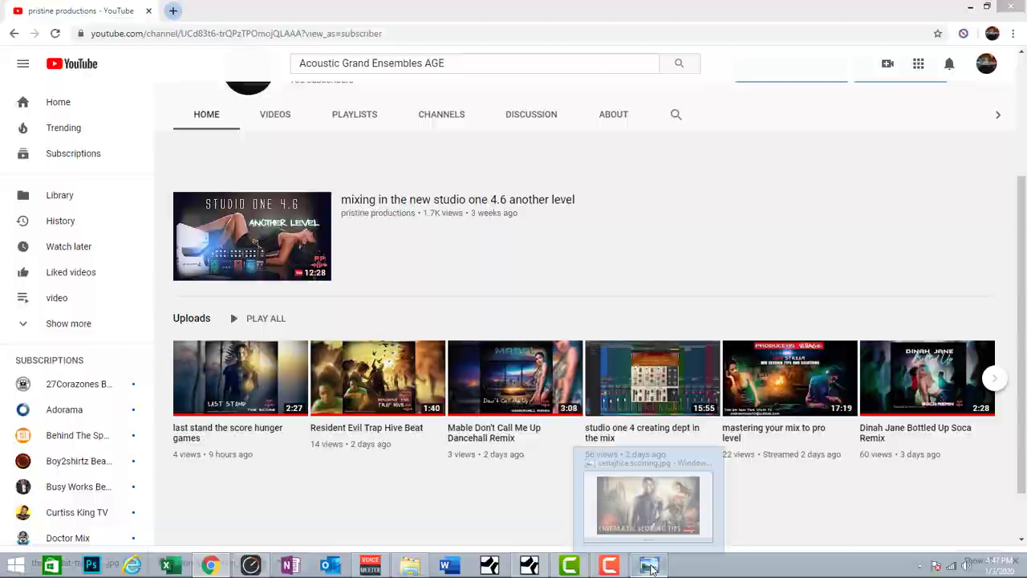
click(637, 521)
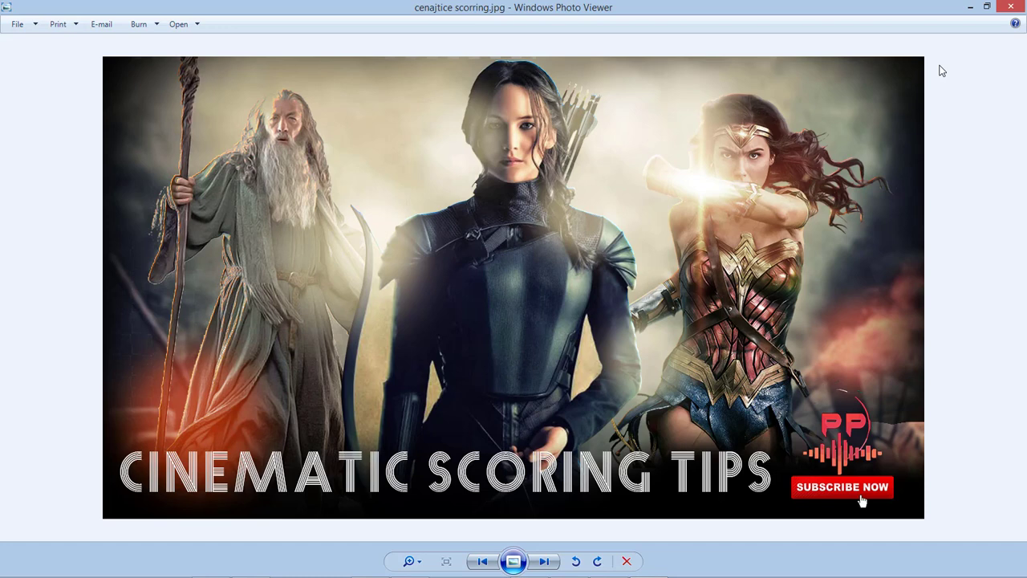
click(970, 6)
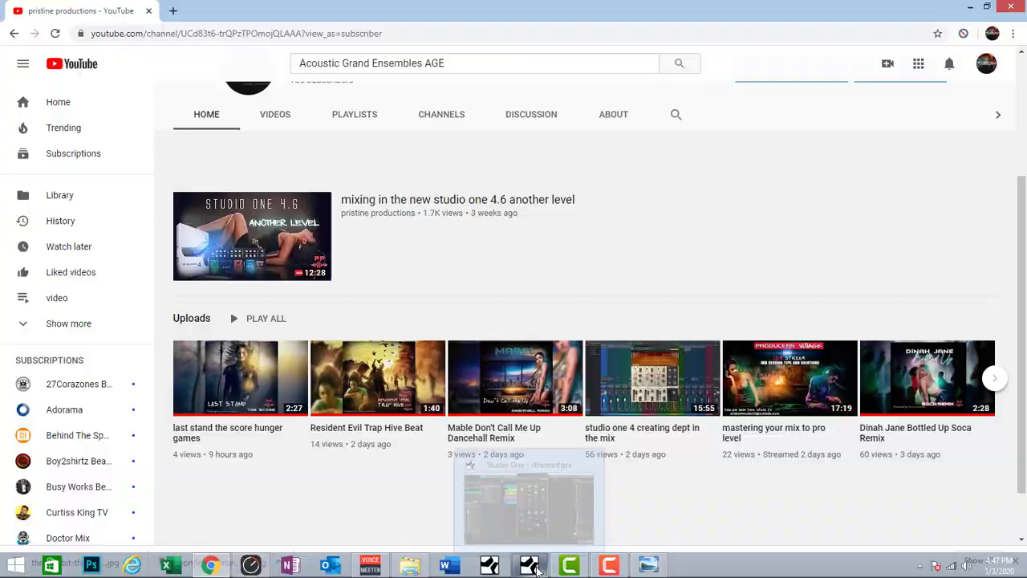
Step: Close the SSL channel editor, then review the stfniog s track's Kontakt instrument and close it
click(529, 565)
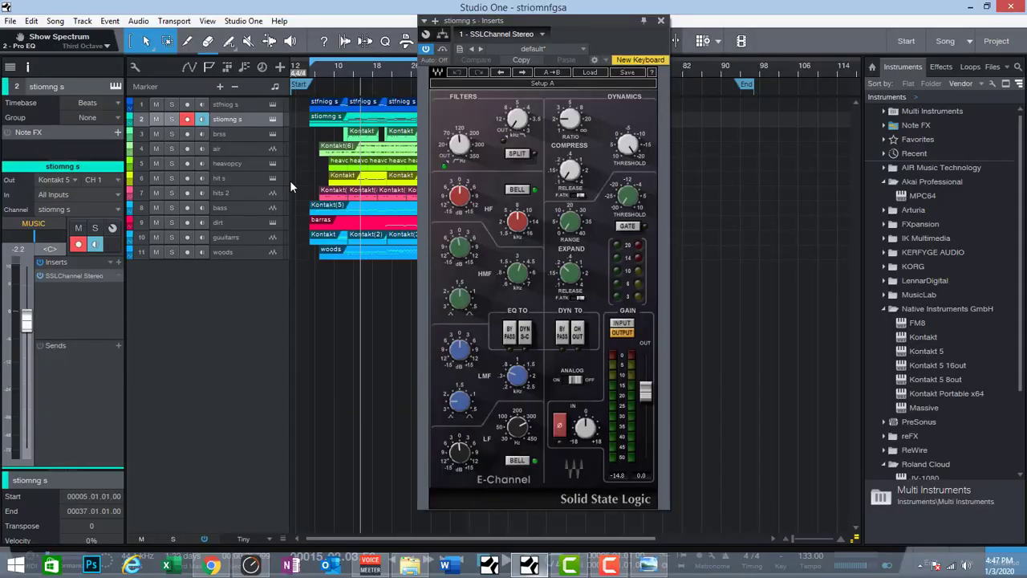
click(660, 20)
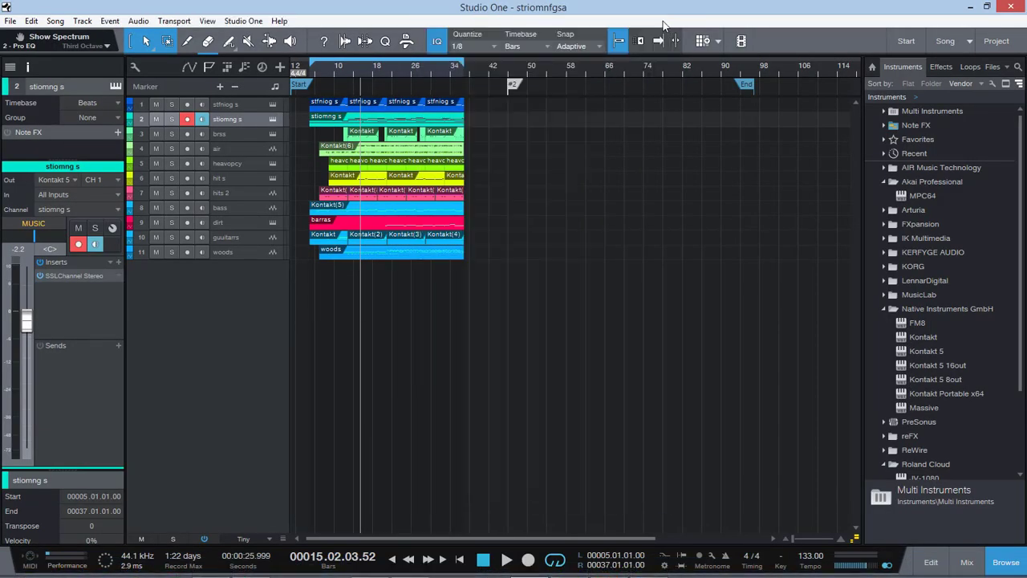
click(267, 104)
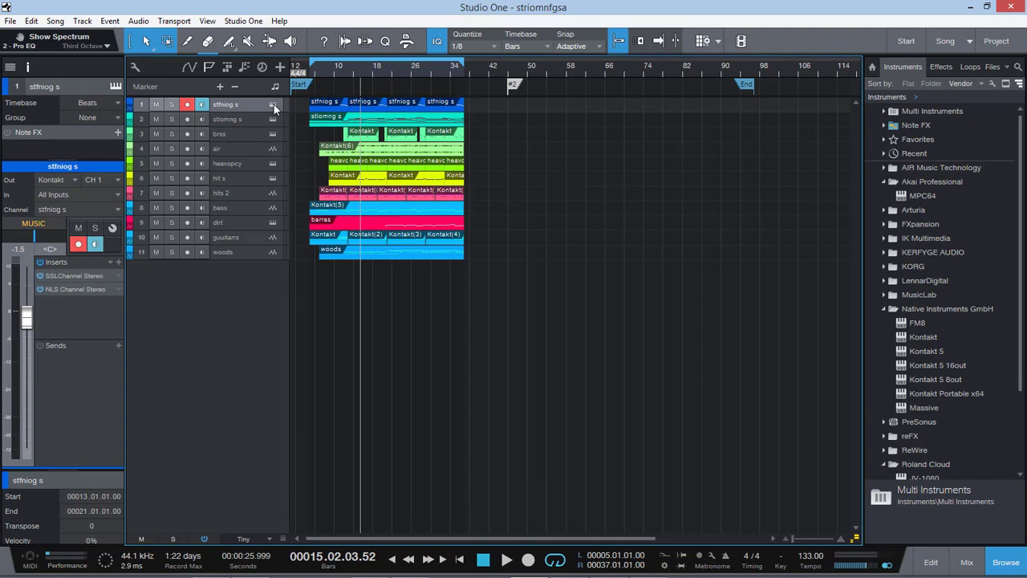
click(273, 106)
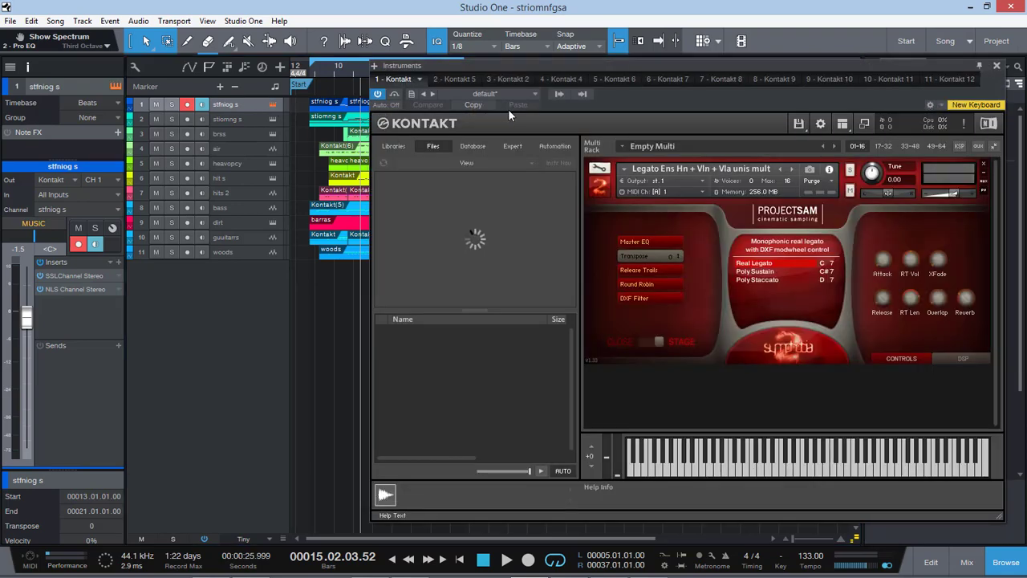
drag(487, 55, 424, 82)
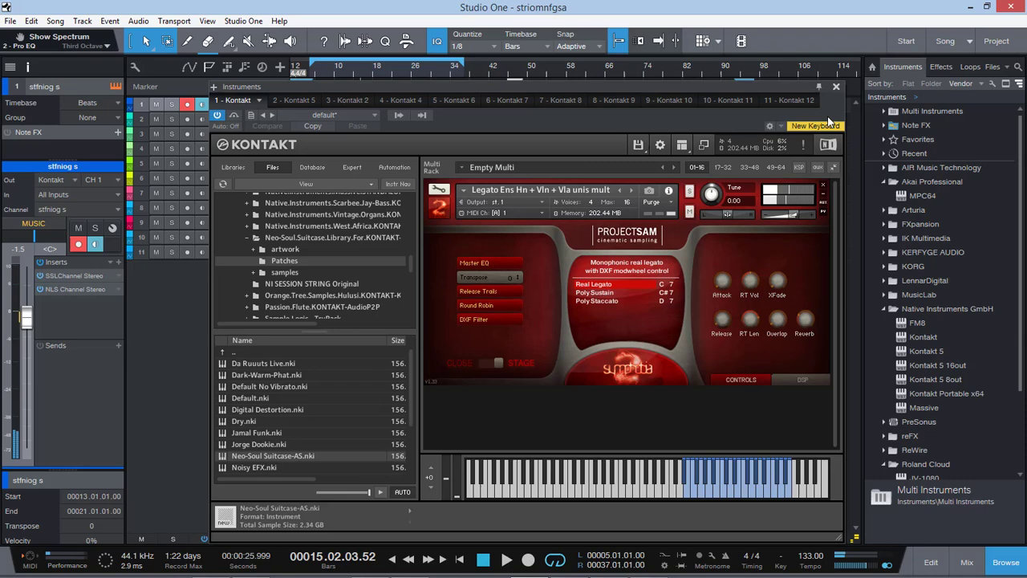
click(836, 86)
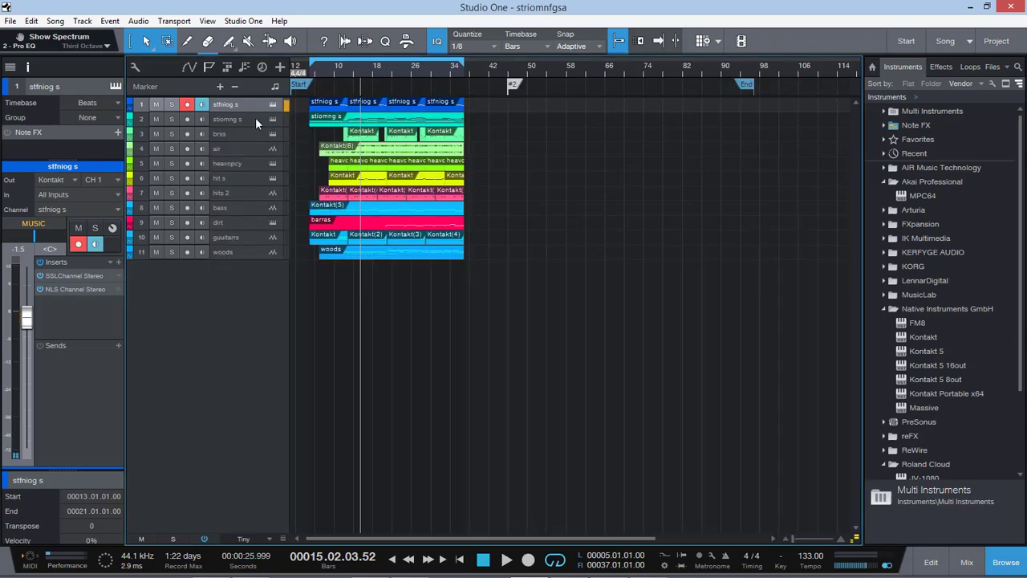
Step: Open the stiomng s track's Kontakt instrument, check its version information, and close it
click(261, 119)
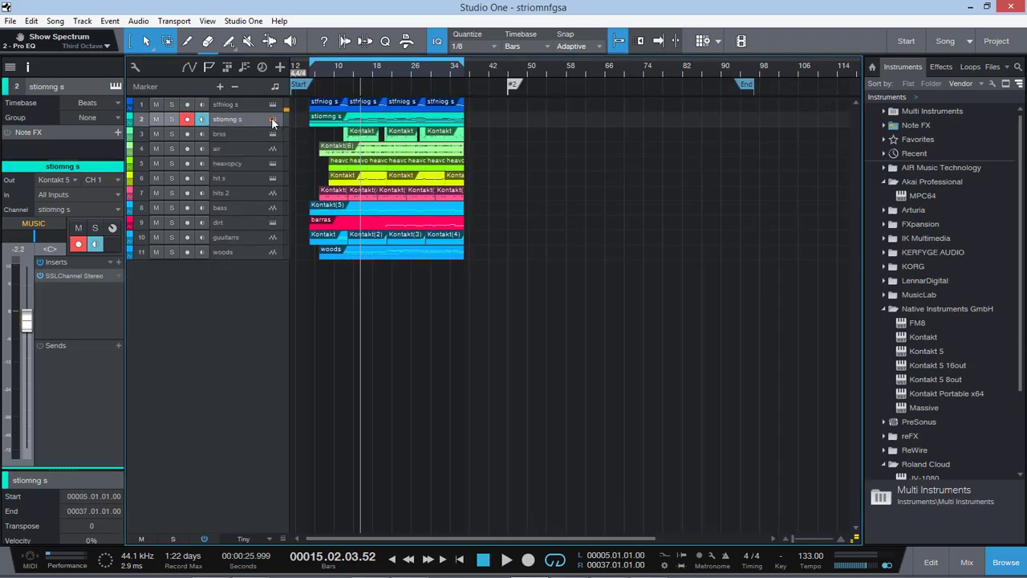
click(272, 120)
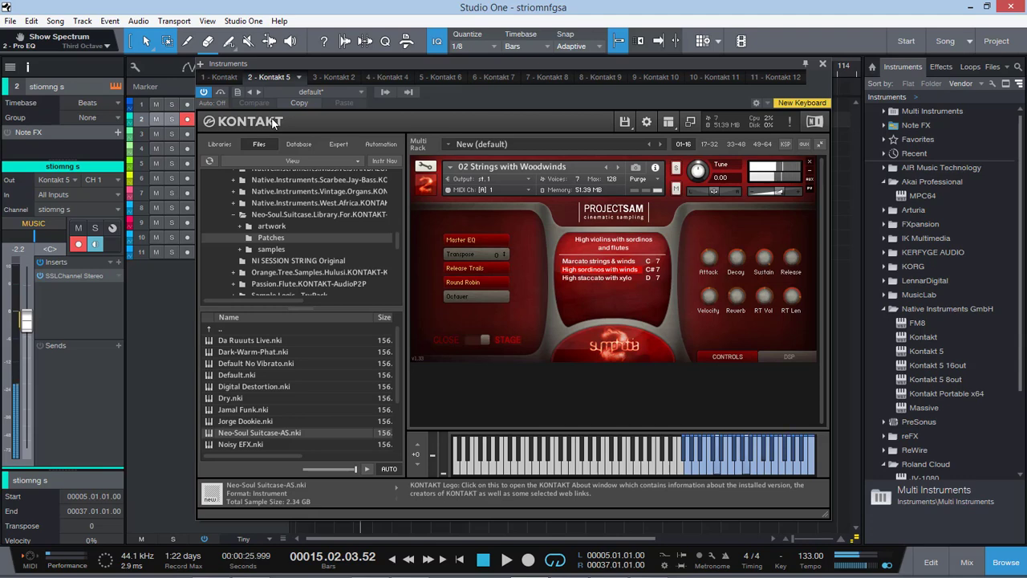
click(273, 122)
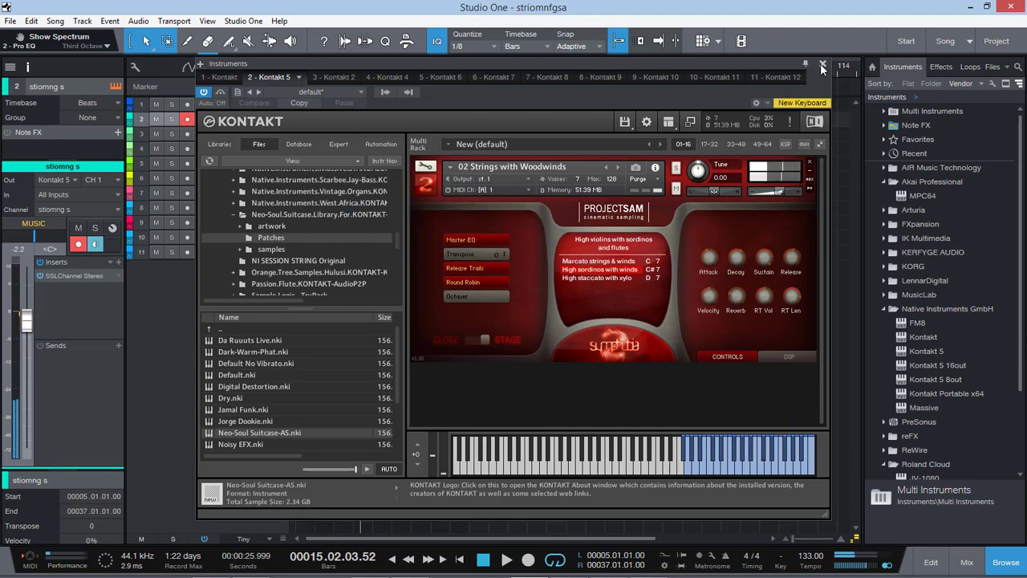
click(822, 64)
Step: Play the arrangement back from the song start
click(308, 67)
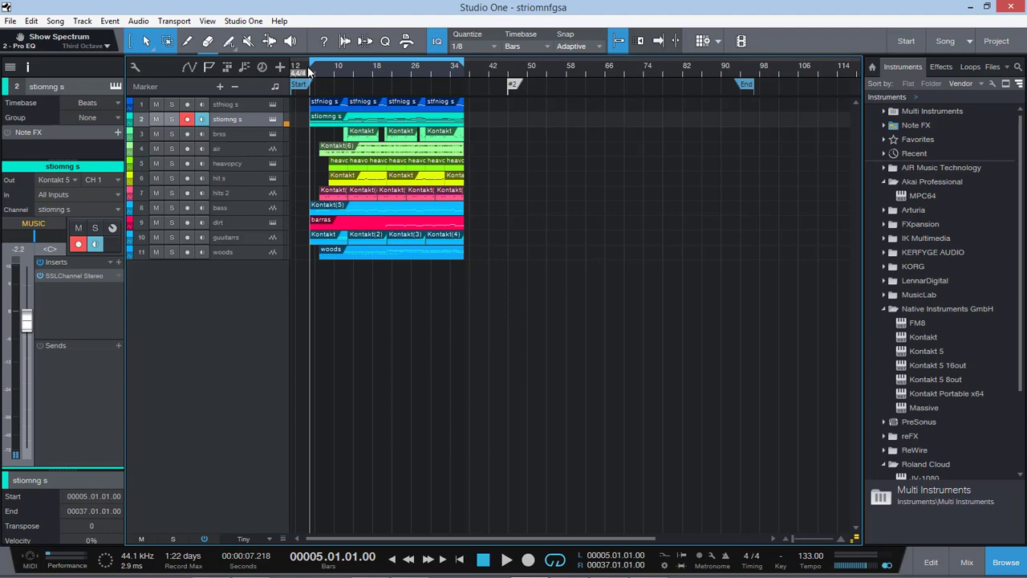
key(space)
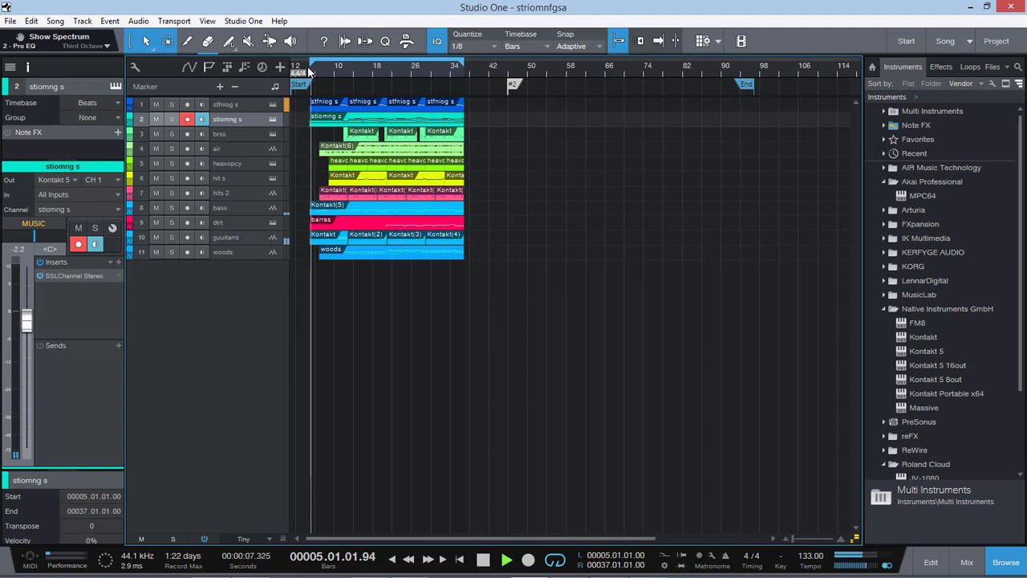
mouse_move(254, 566)
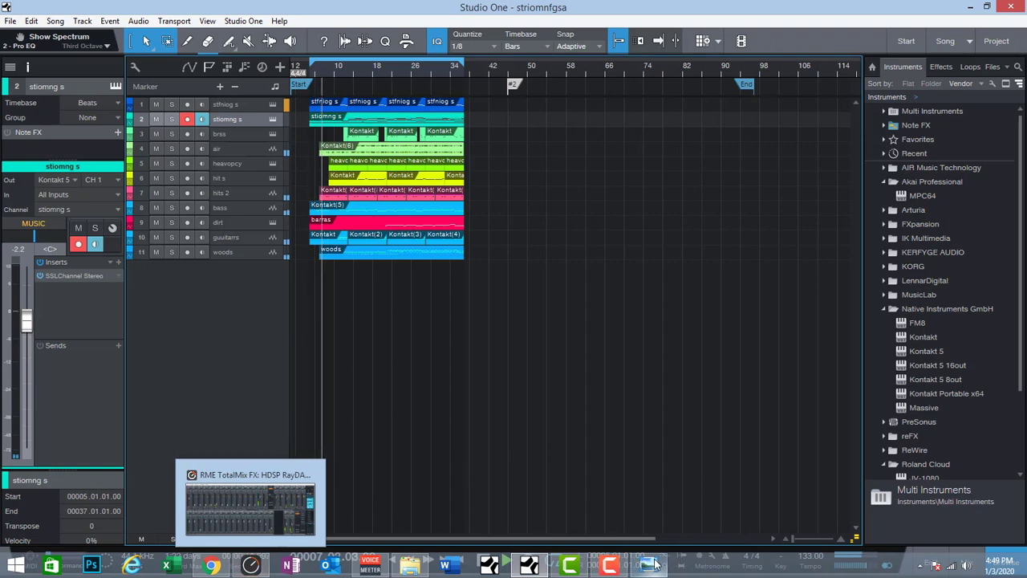
mouse_move(651, 566)
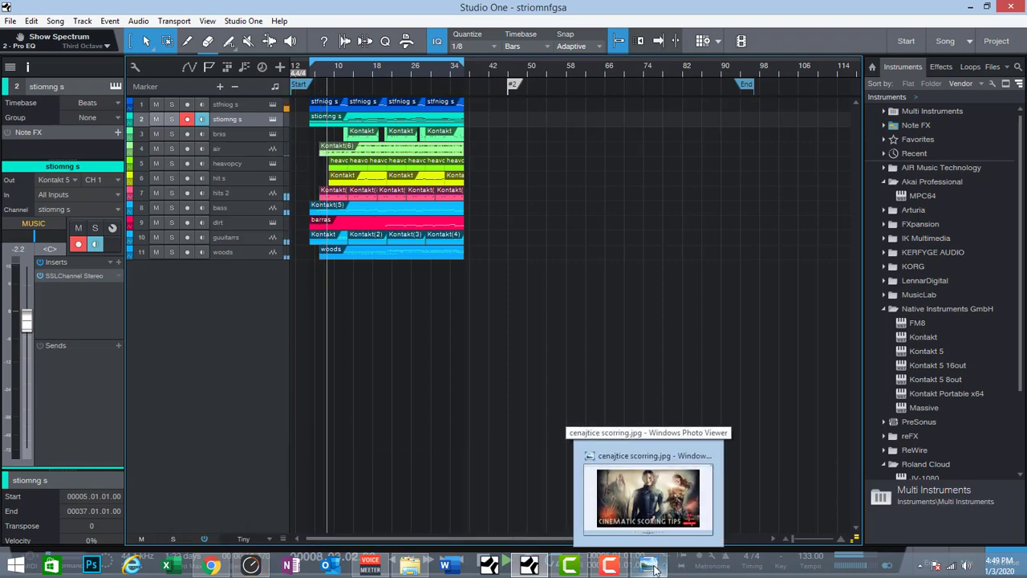
click(653, 568)
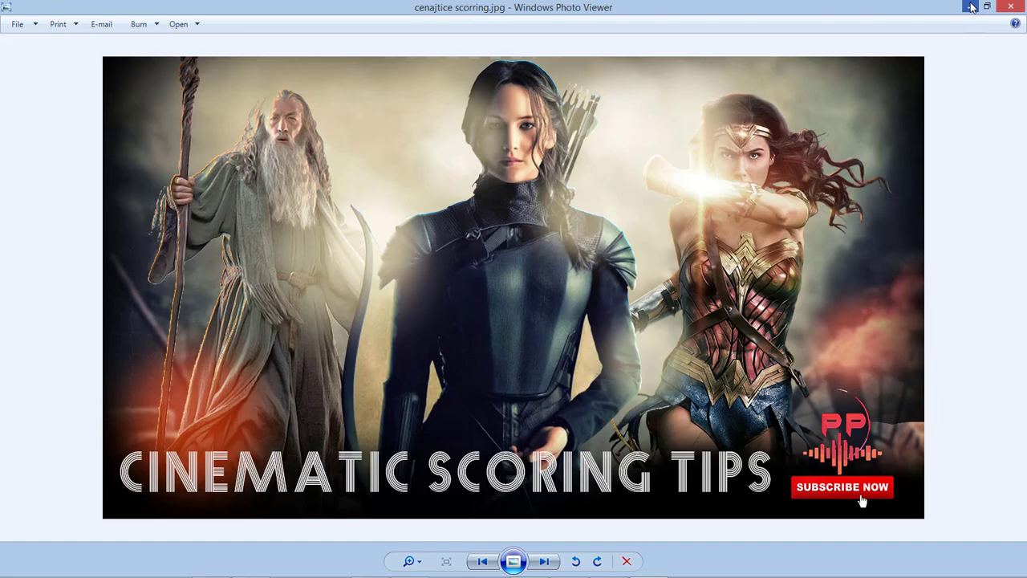
click(971, 7)
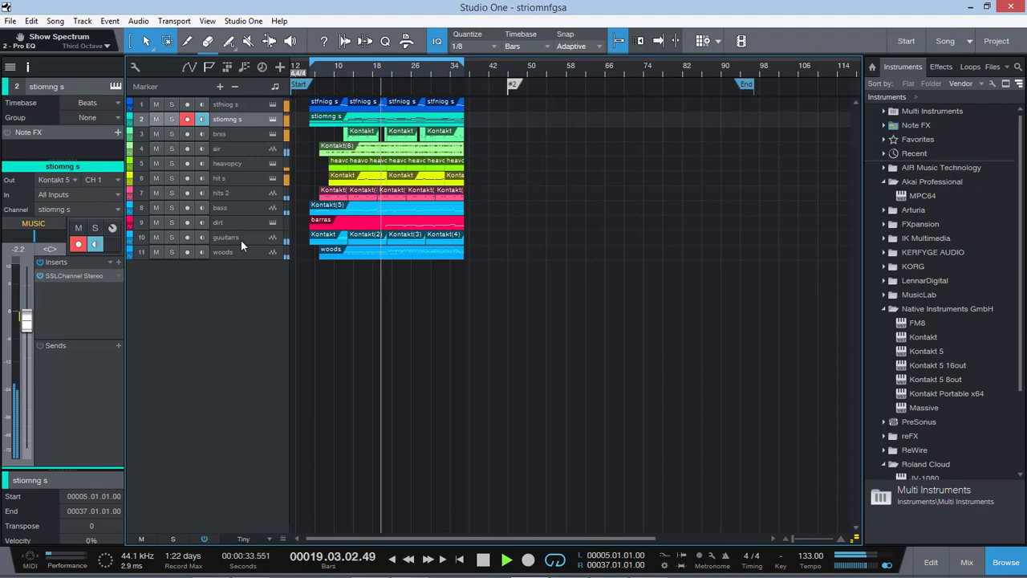
Step: Mute guiitarrs, raise the dirt track's volume to +3.4 dB, stop playback, and select stfniog s
click(155, 238)
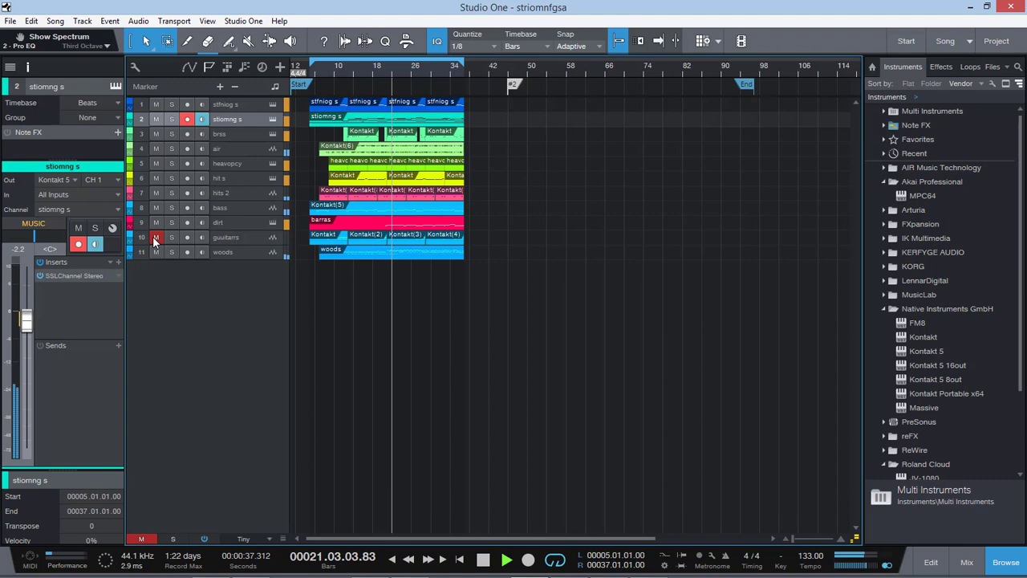
click(240, 222)
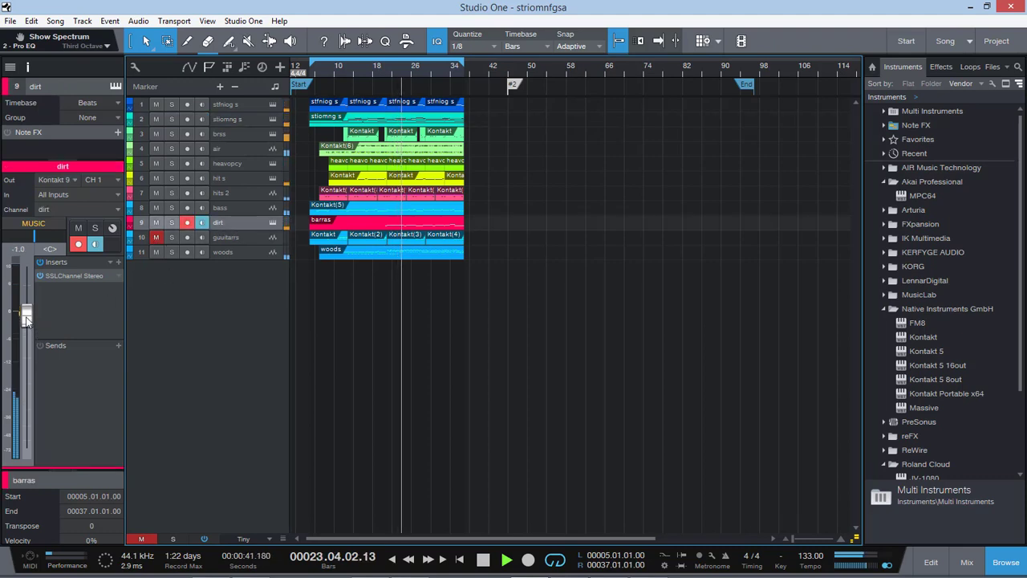
drag(26, 319, 29, 301)
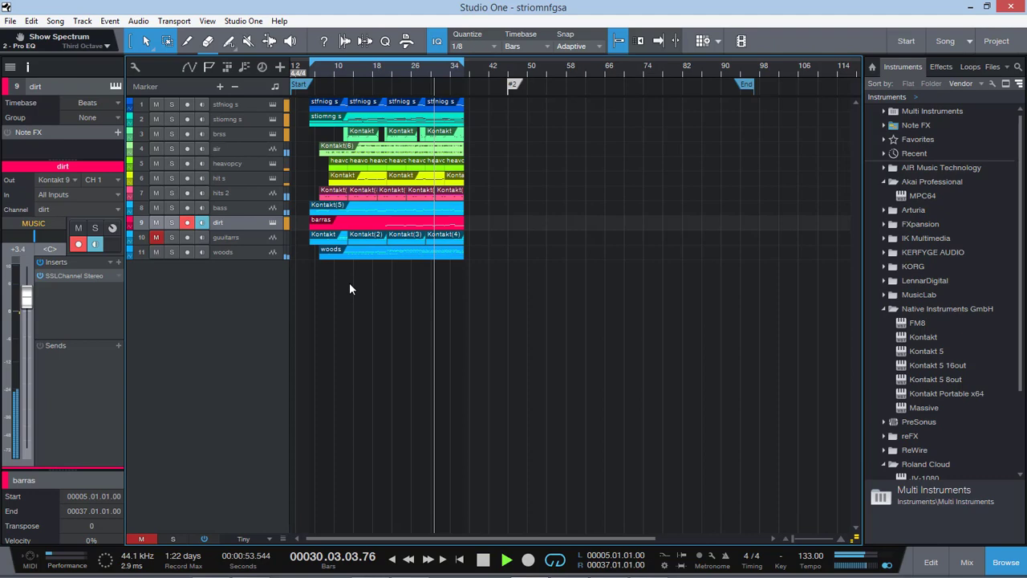
key(space)
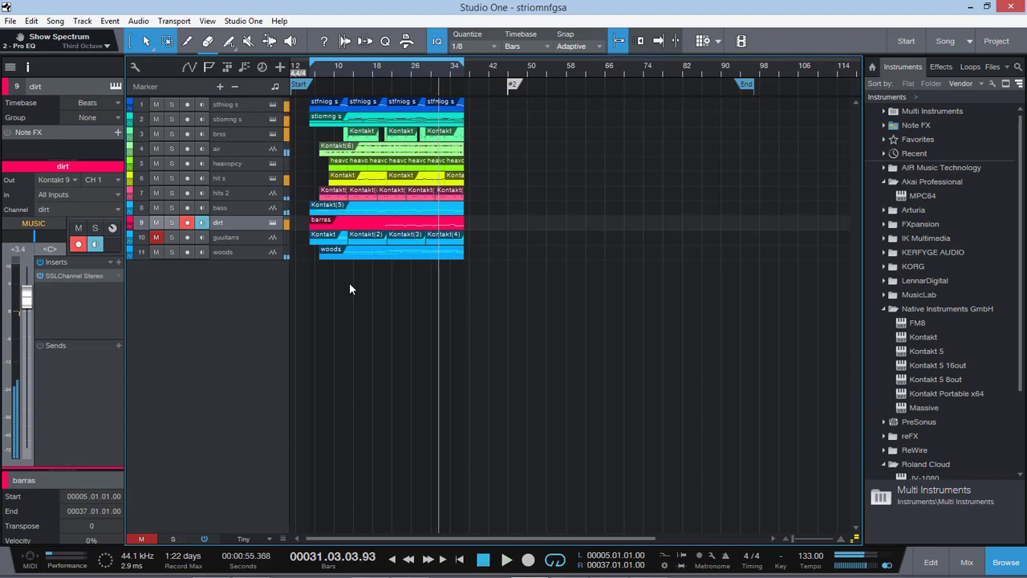
click(240, 104)
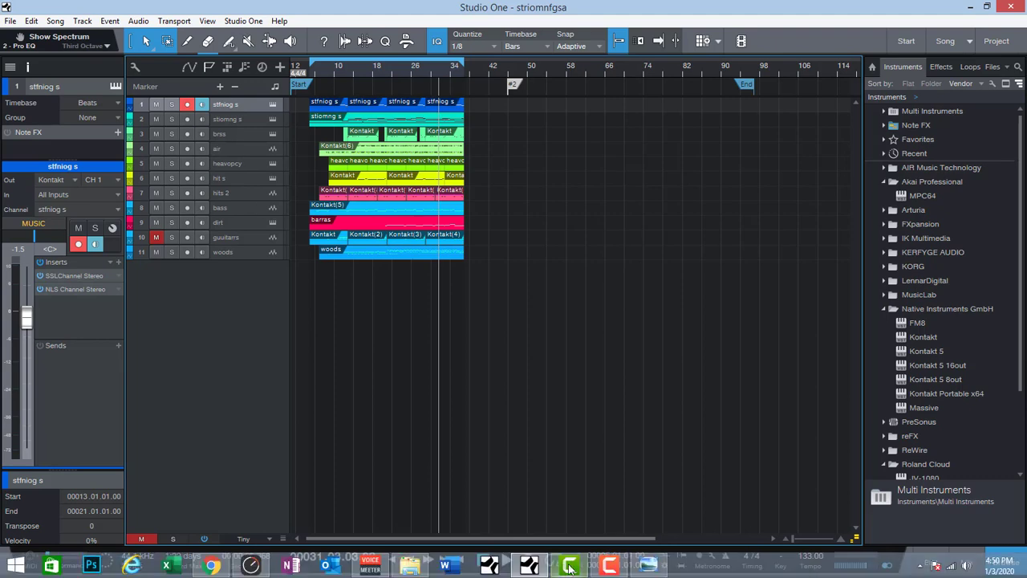
Step: Bring up the scoring-tips image in Photo Viewer and minimize it again
click(648, 565)
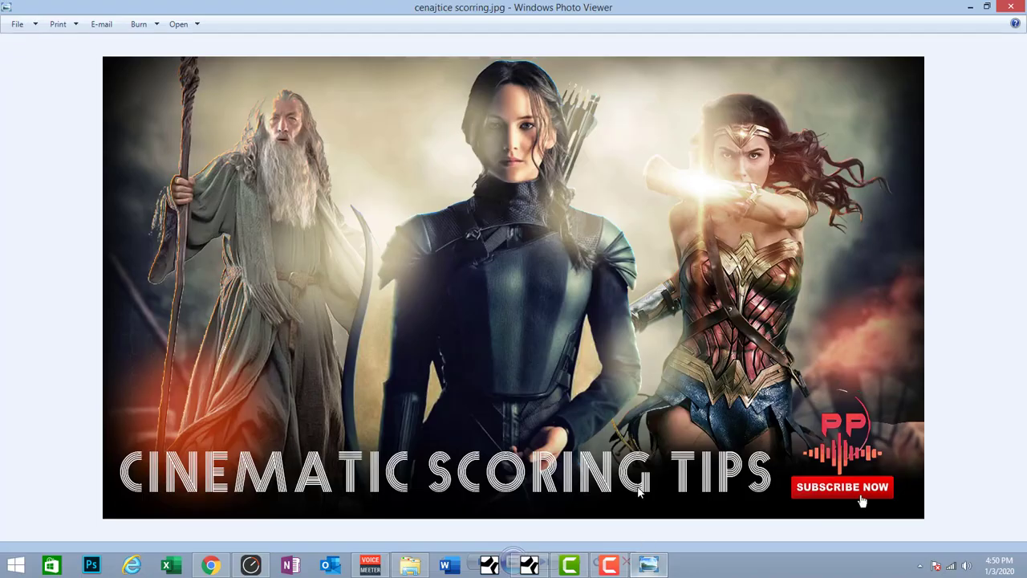
click(973, 7)
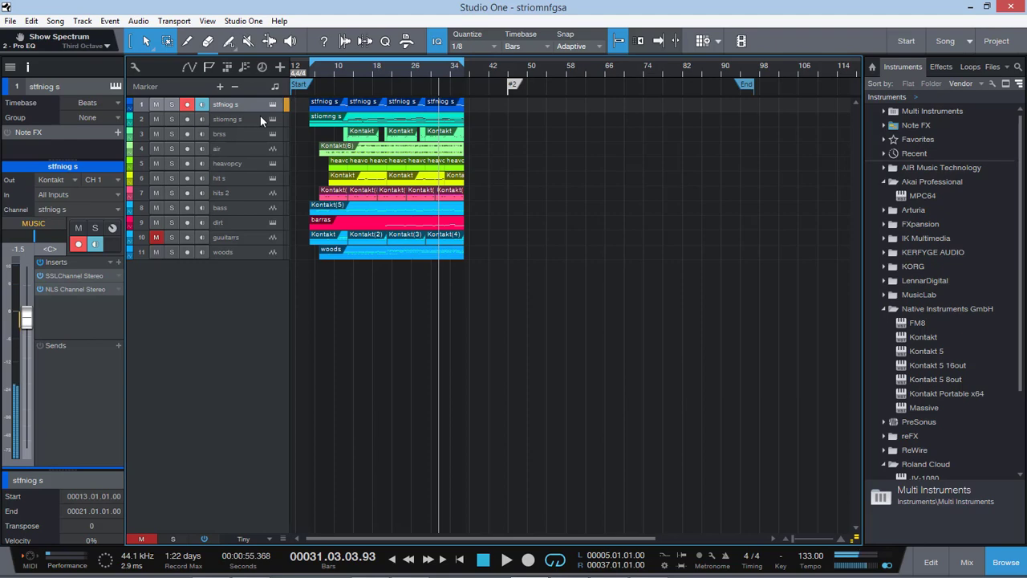
Step: Solo guiitarrs and stfniog s, then play them together from bar 5 and stop
click(170, 237)
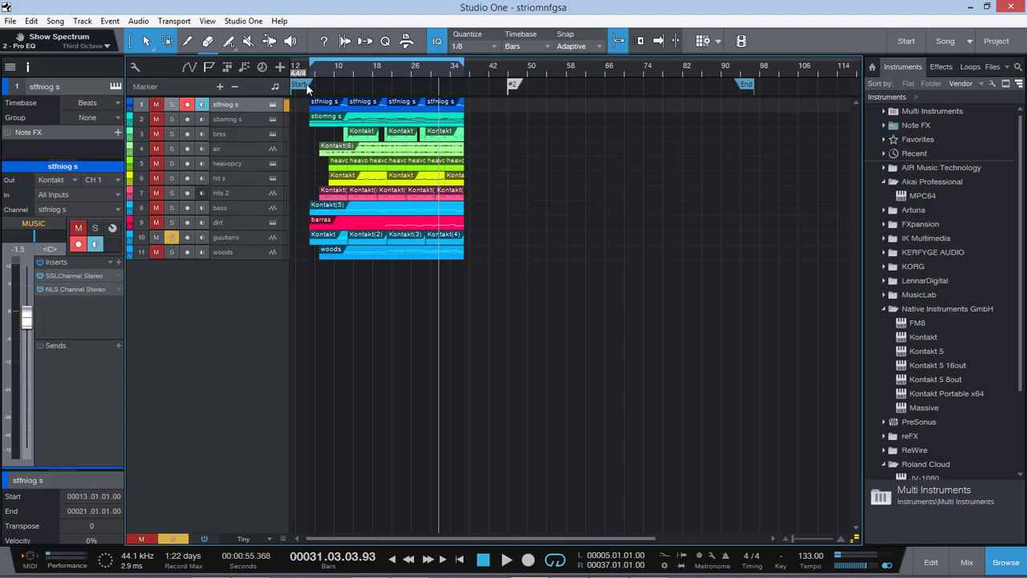
click(170, 104)
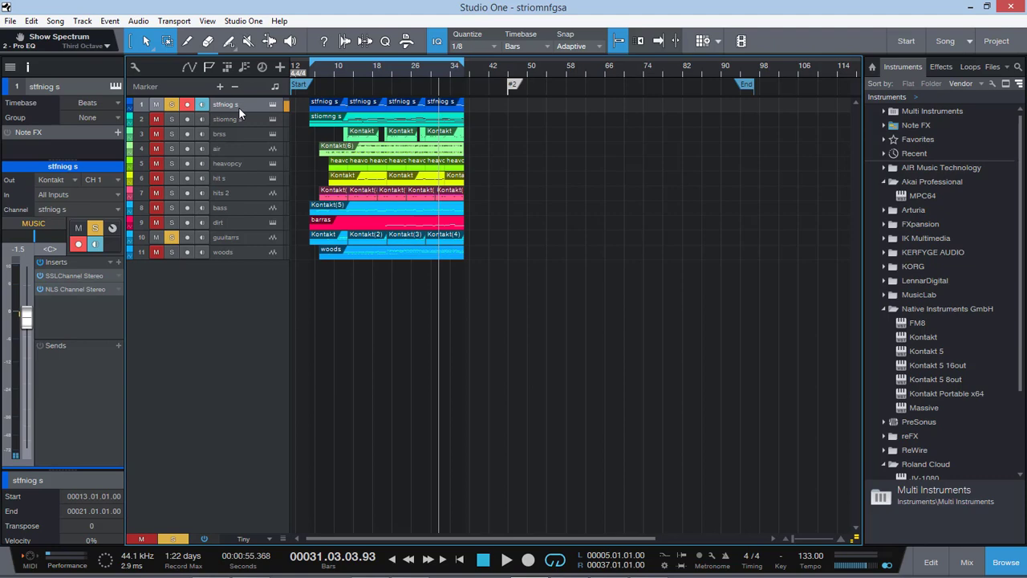
click(308, 65)
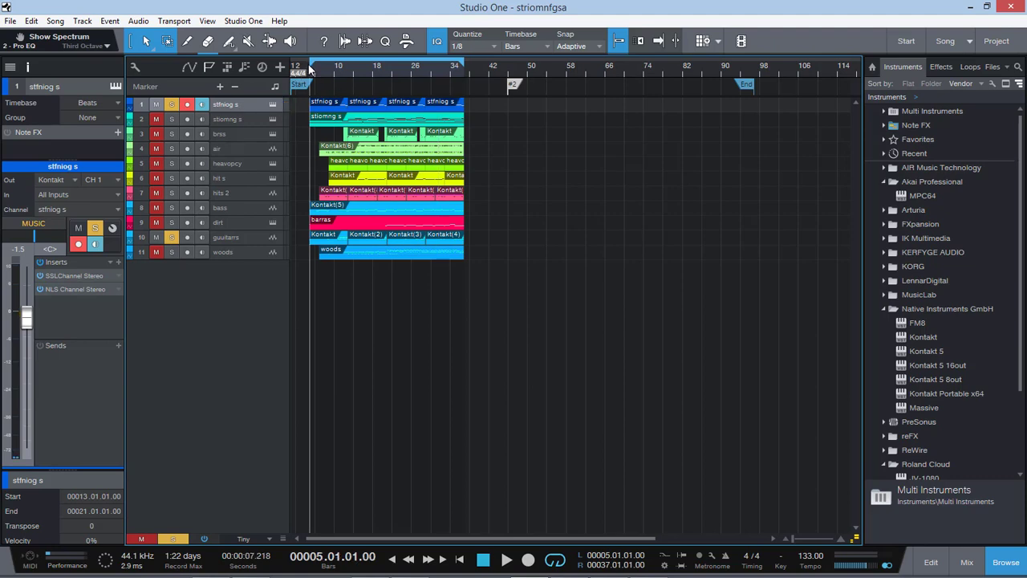
key(space)
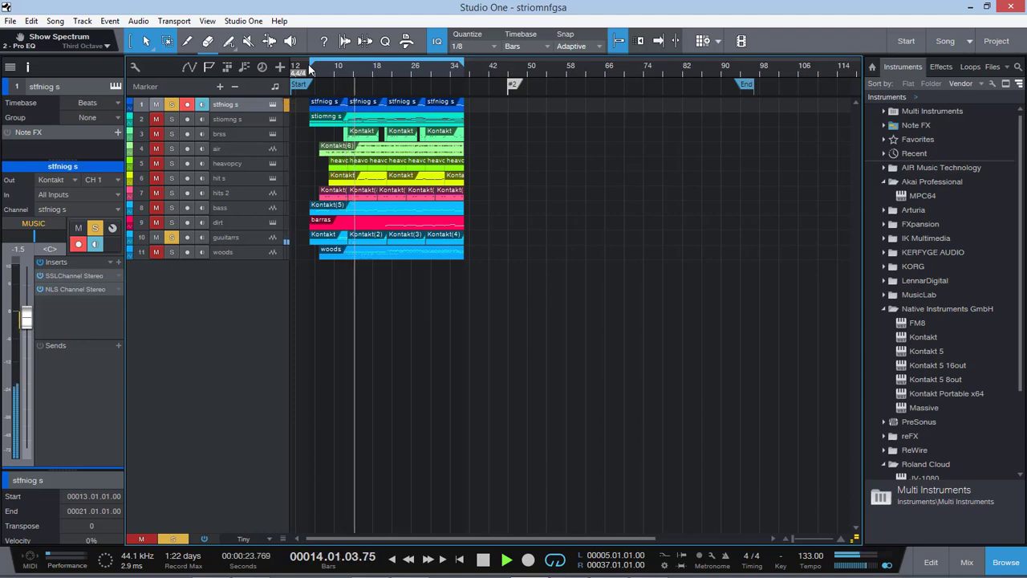
key(space)
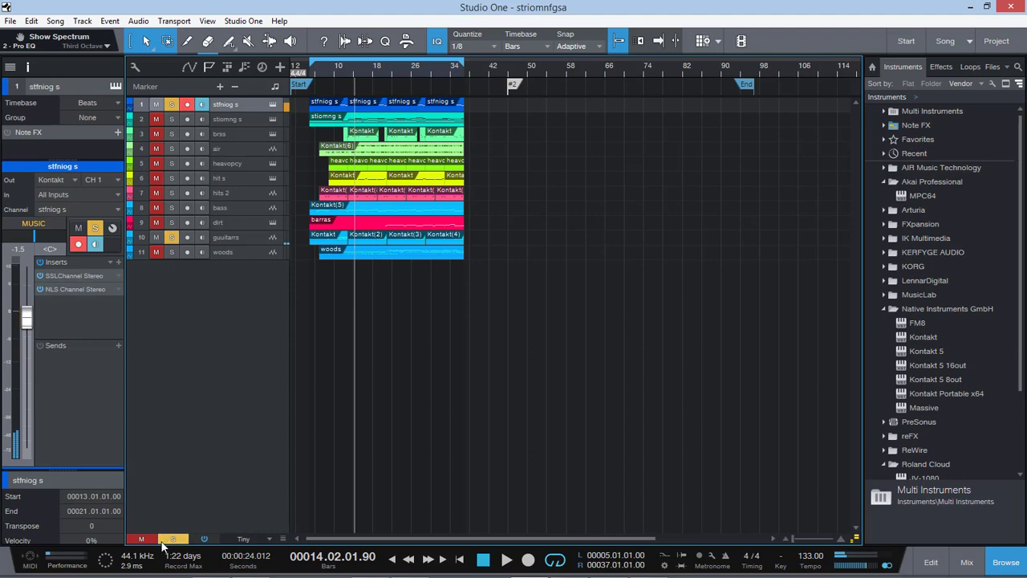
Step: Solo the stiomng s track, audition it briefly, and check its Kontakt instrument
click(239, 118)
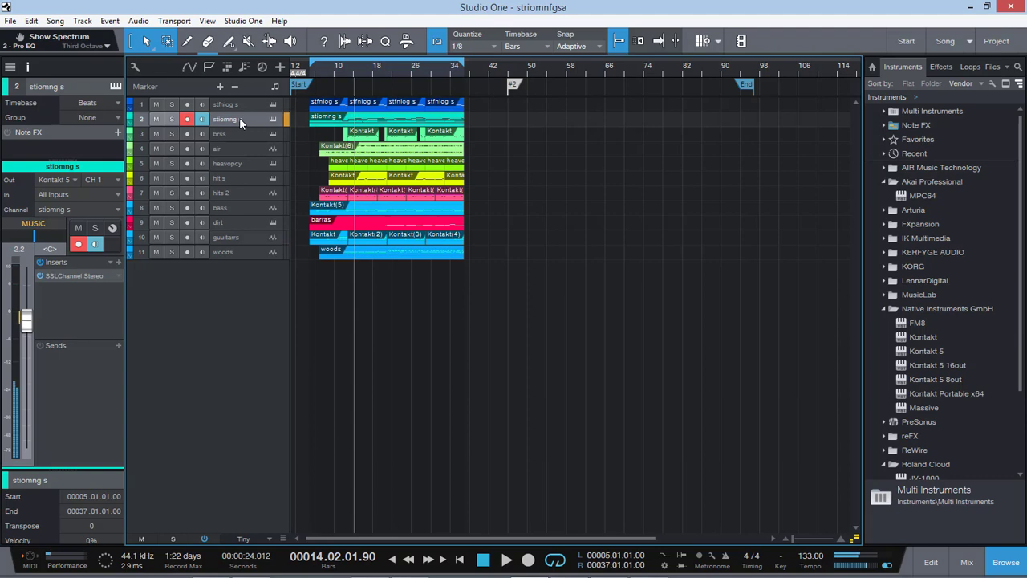
click(170, 119)
key(space)
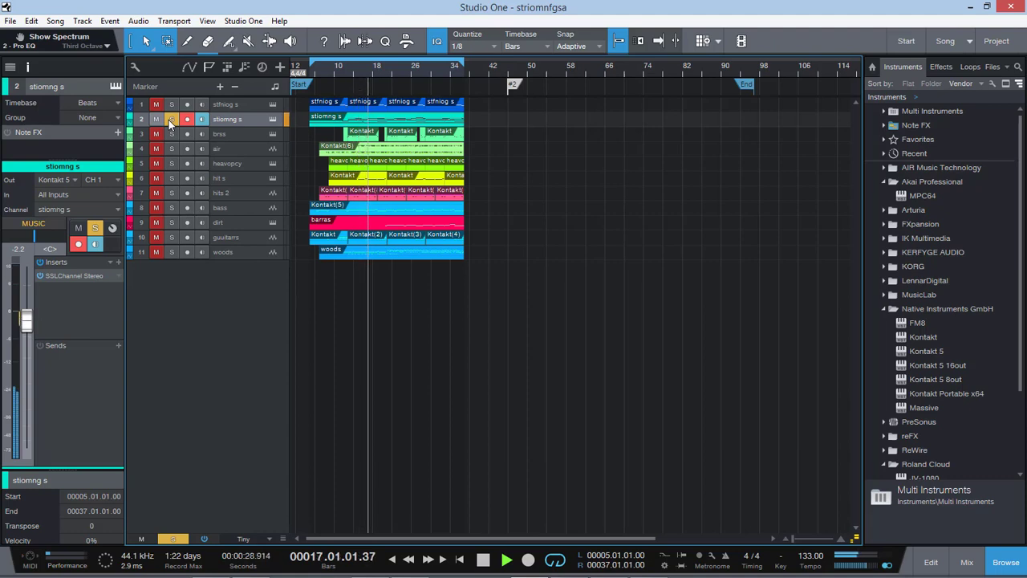
key(space)
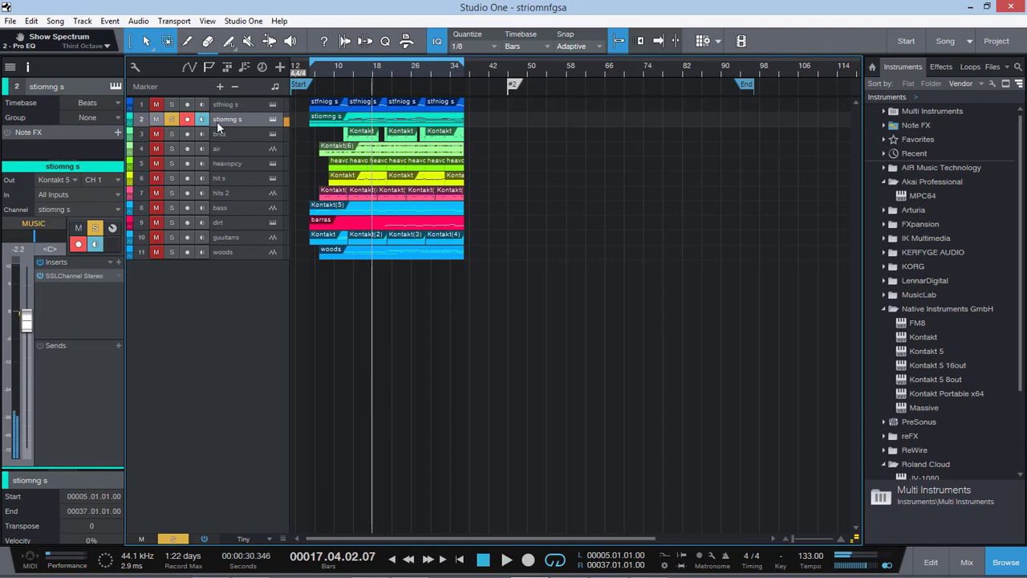
click(274, 120)
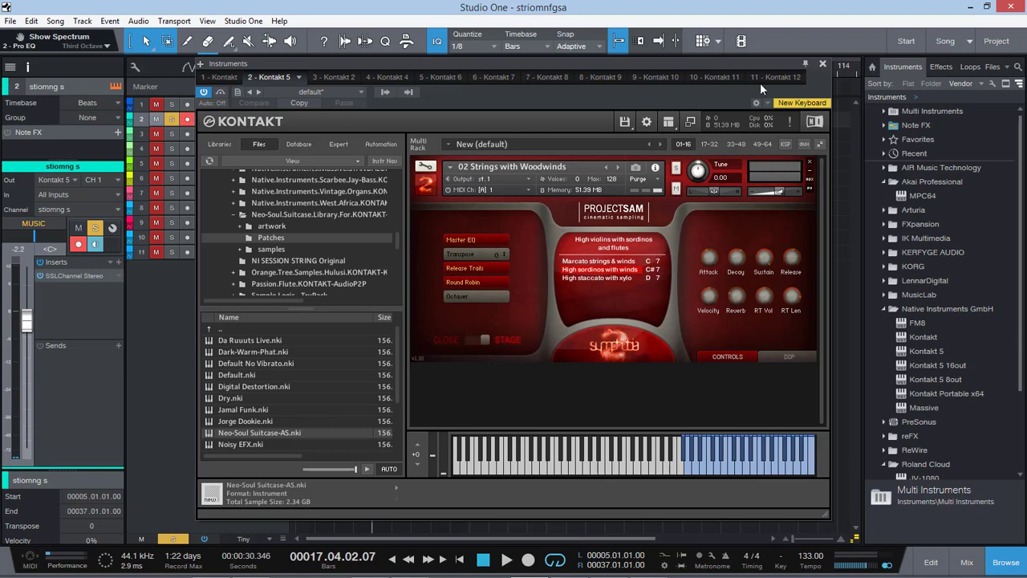
click(823, 68)
Step: Solo stfniog s and play from bar 6, then keep stiomng s soloed and un-solo brss
click(172, 104)
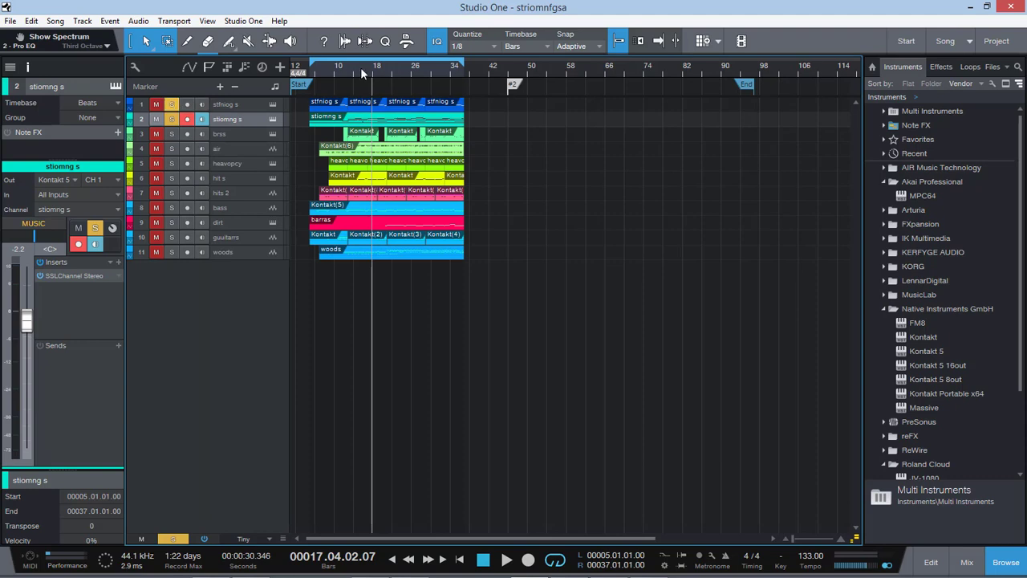
click(315, 72)
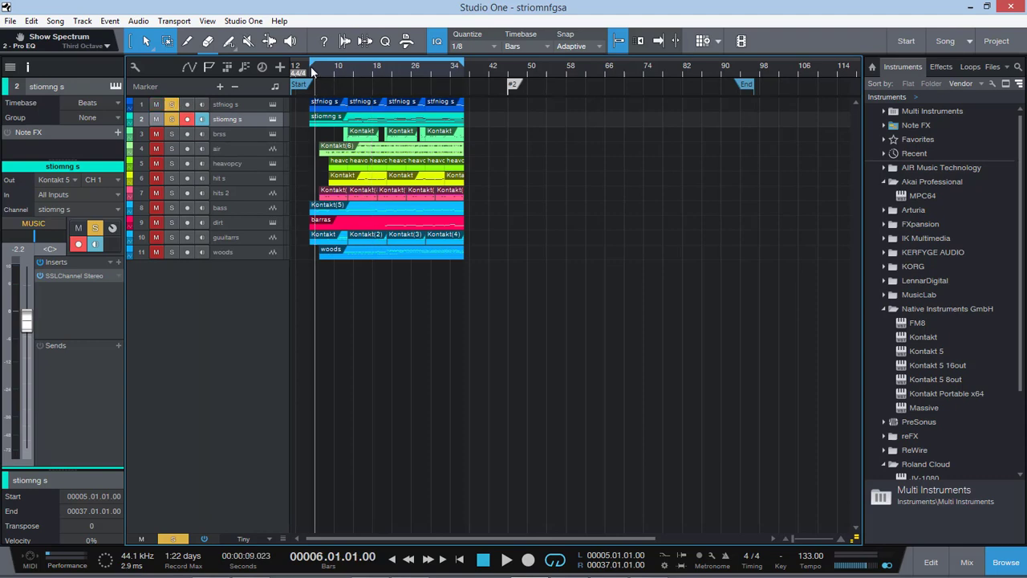
key(space)
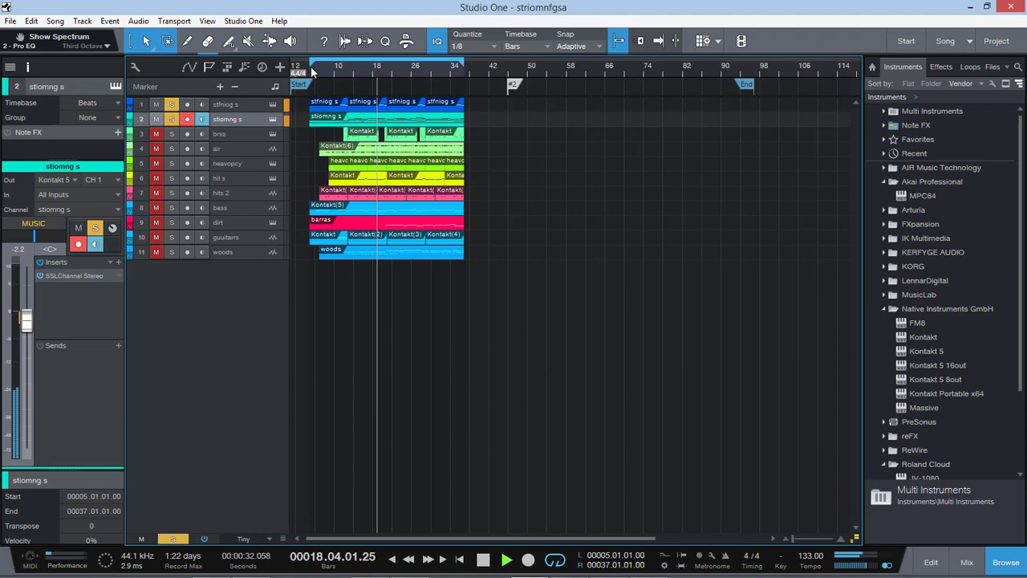
key(space)
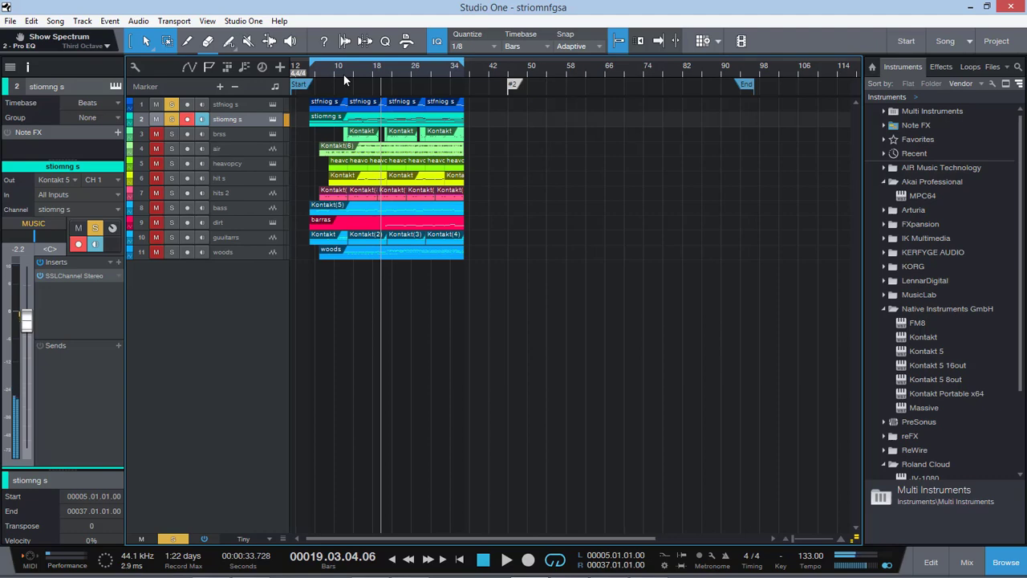
click(167, 106)
click(171, 134)
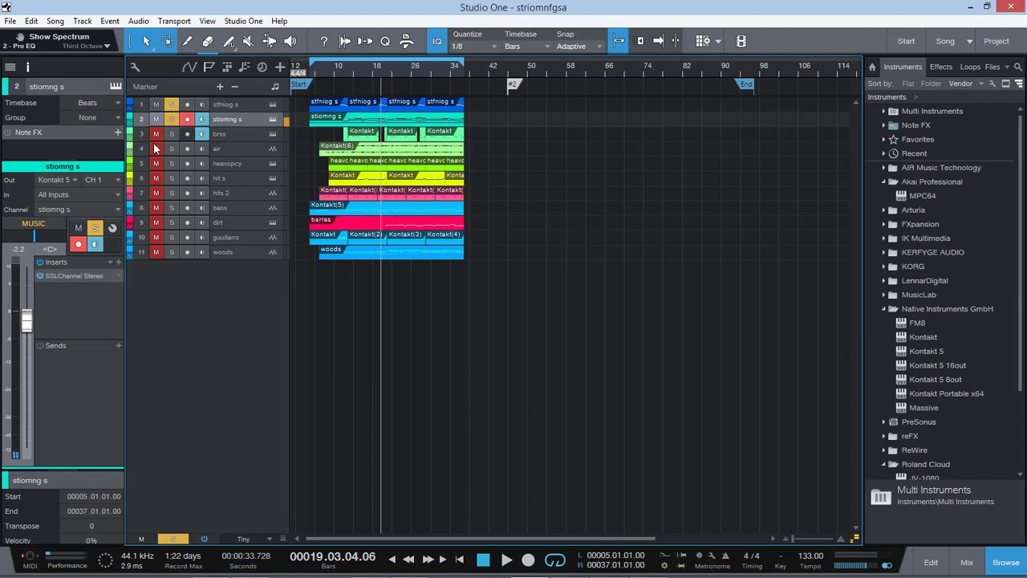
Step: Select the brss track and audition the passage from bar 12
click(245, 133)
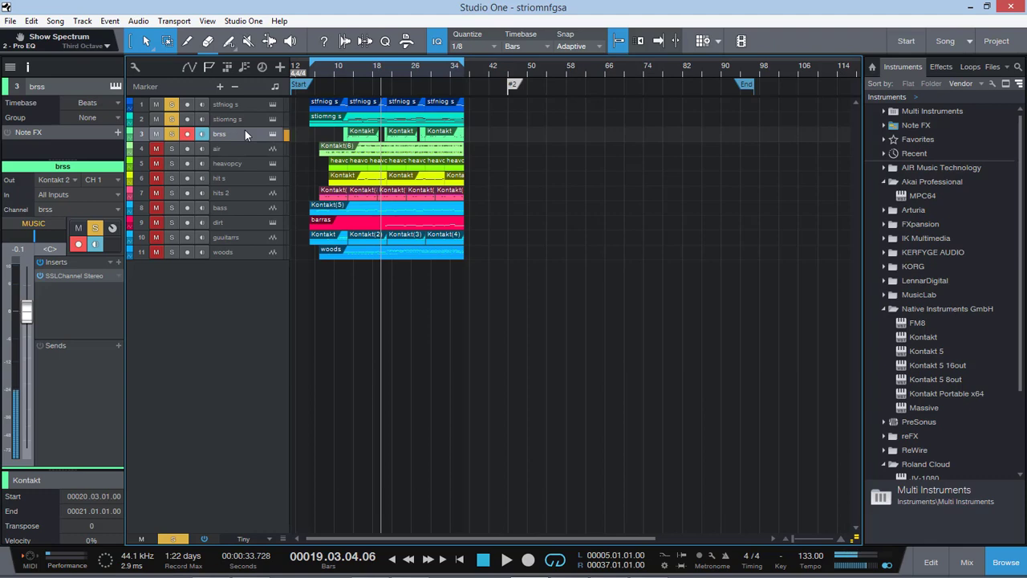
click(343, 69)
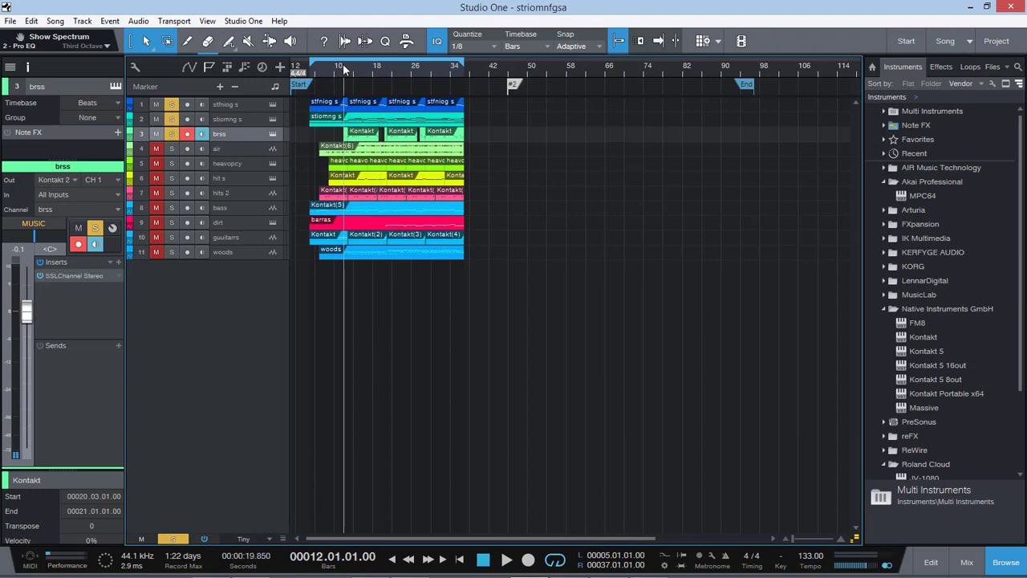
key(space)
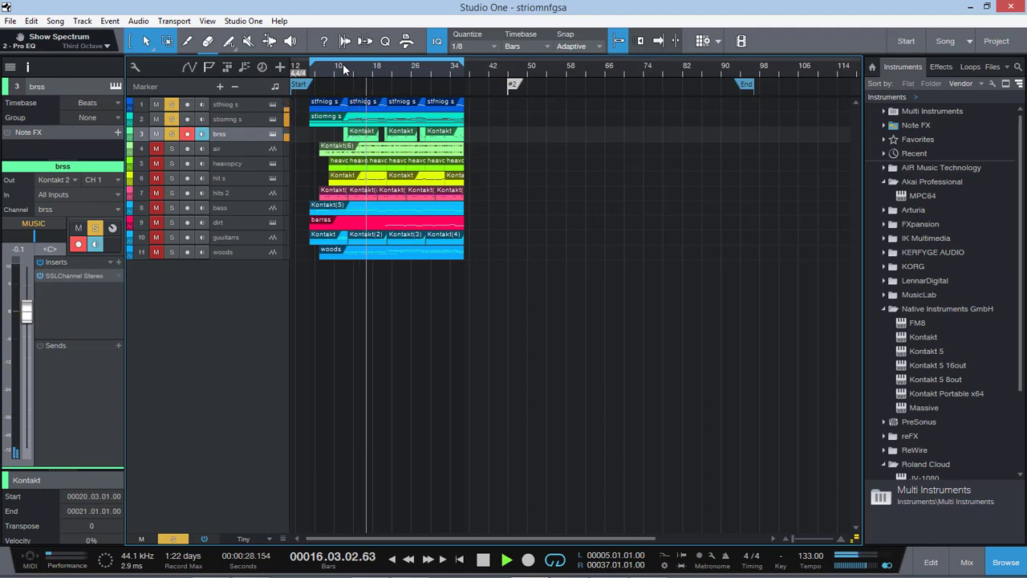
key(space)
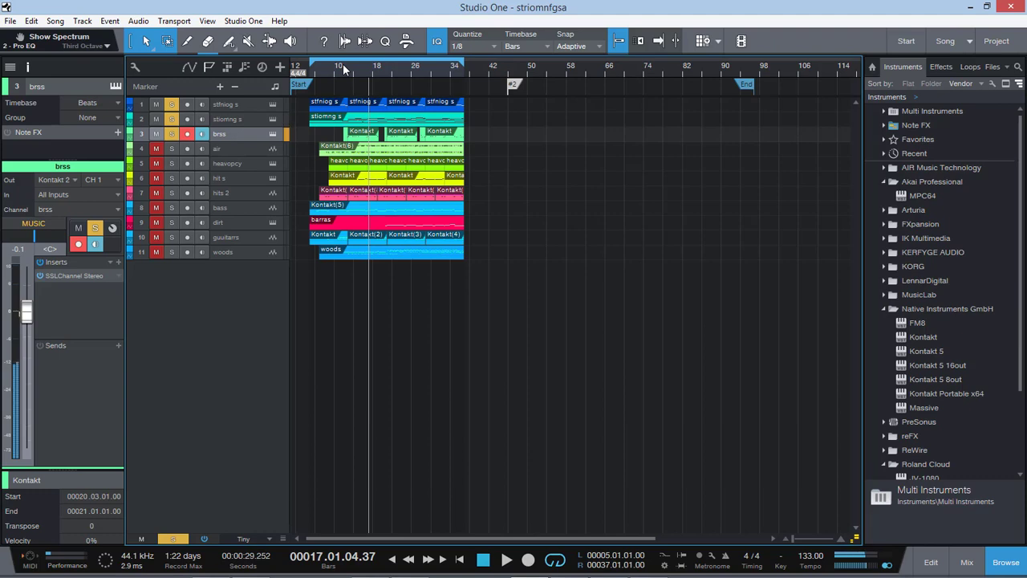
Step: Unmute the air track, play from bar 8 with brss record-armed, then stop
click(157, 149)
click(255, 149)
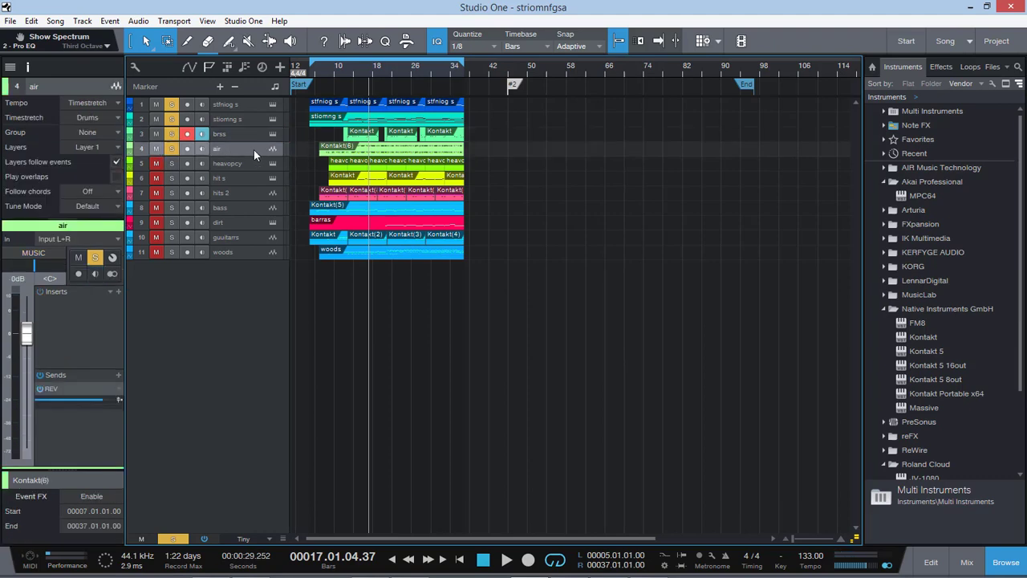
click(335, 70)
click(329, 69)
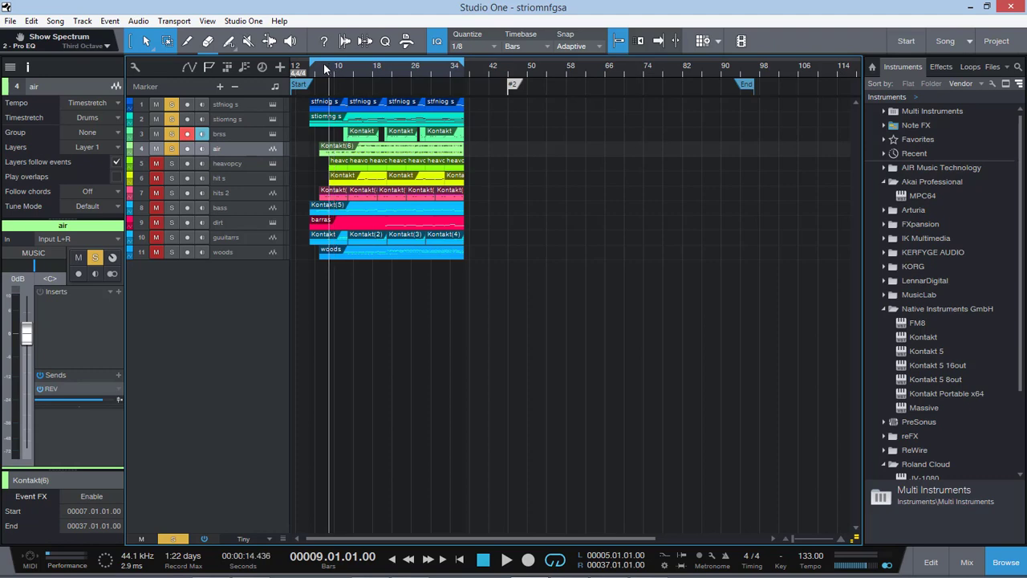
click(325, 69)
key(space)
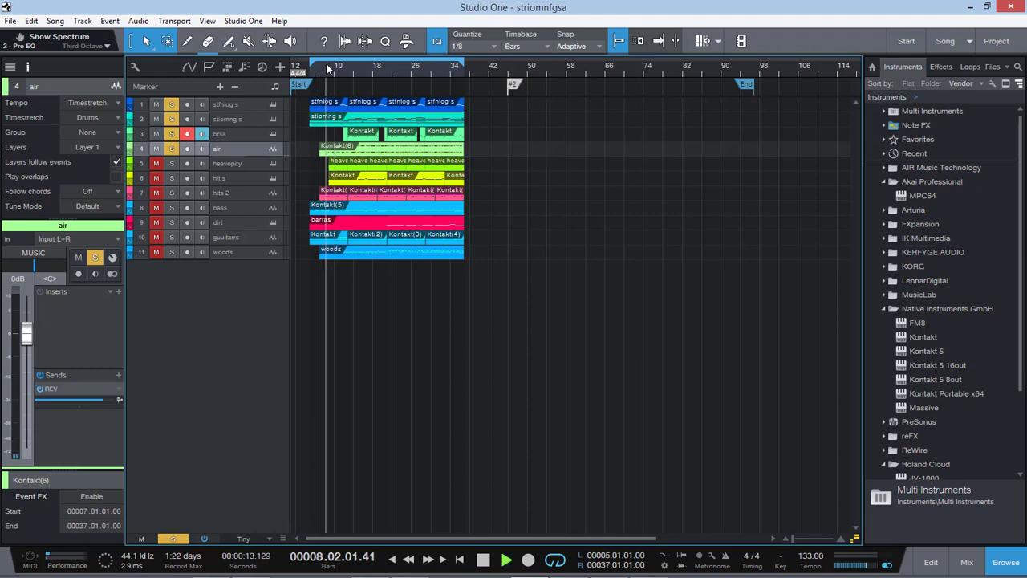
click(186, 133)
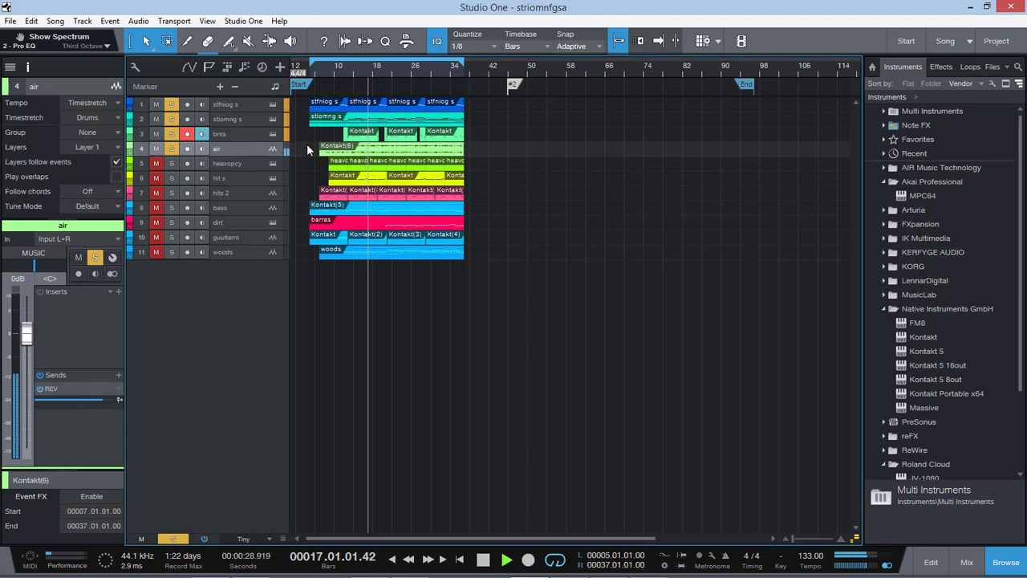
key(space)
Step: Open the heavopcy track's Kontakt instrument and solo the track
click(261, 164)
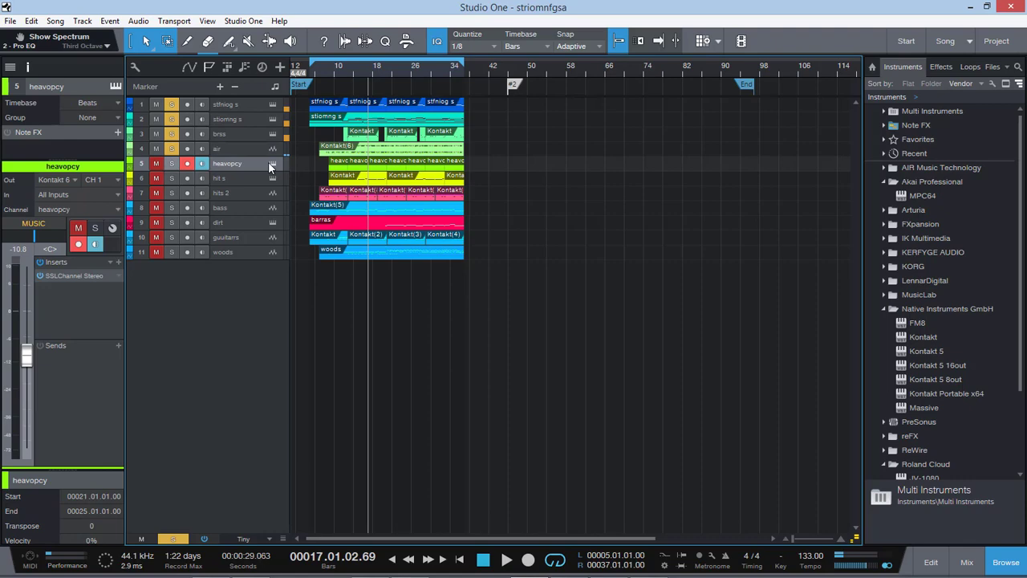
click(274, 164)
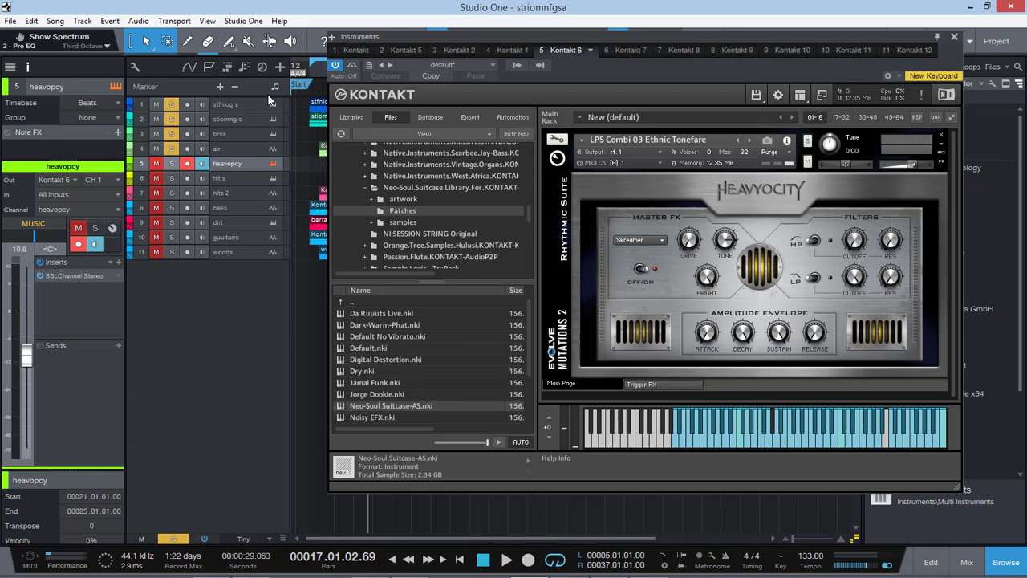
key(s)
Step: Audition heavopcy from bar 6, close Kontakt, then unmute hit s and disarm heavopcy
click(311, 69)
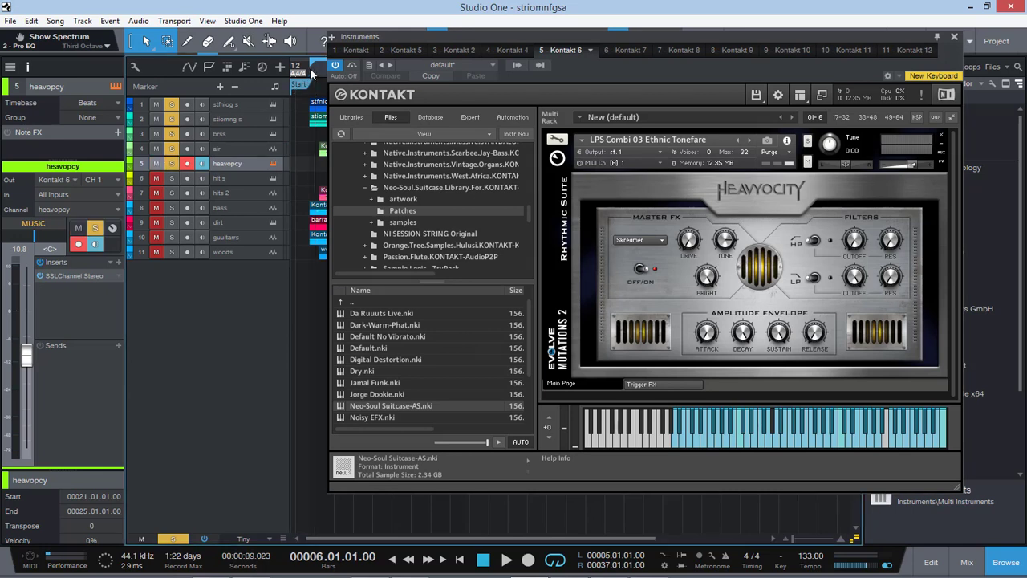
key(space)
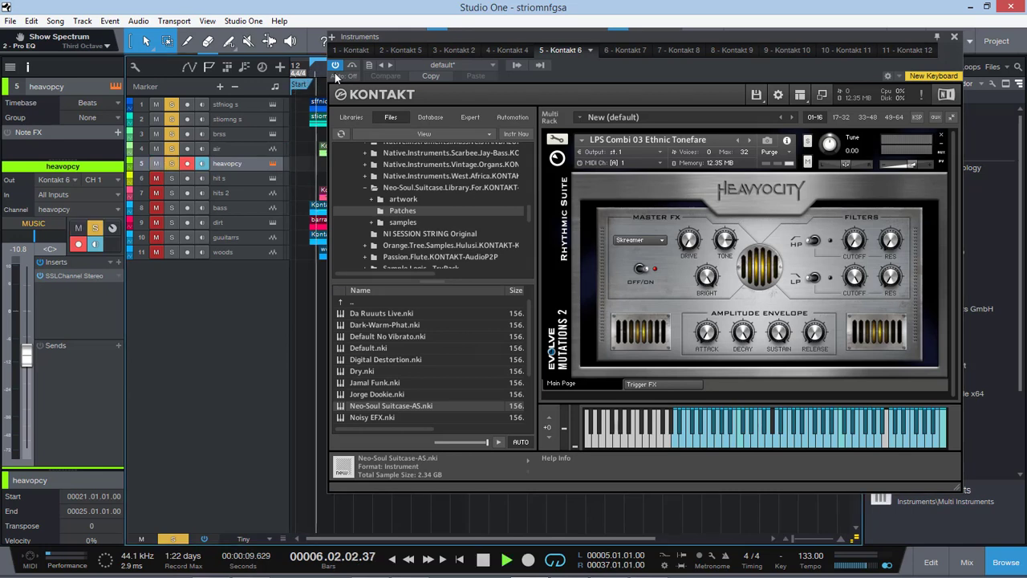
drag(429, 32, 393, 37)
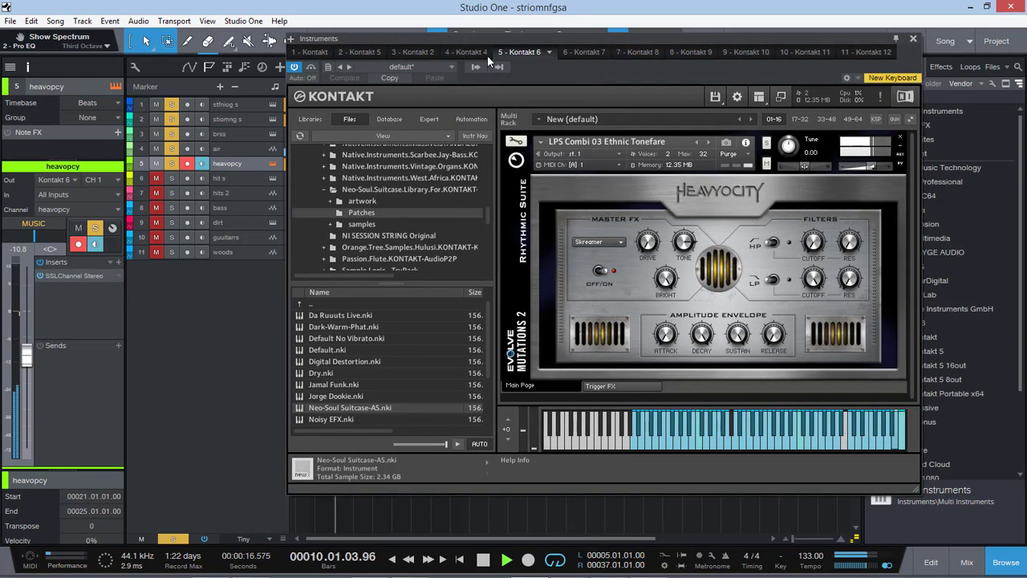
click(913, 40)
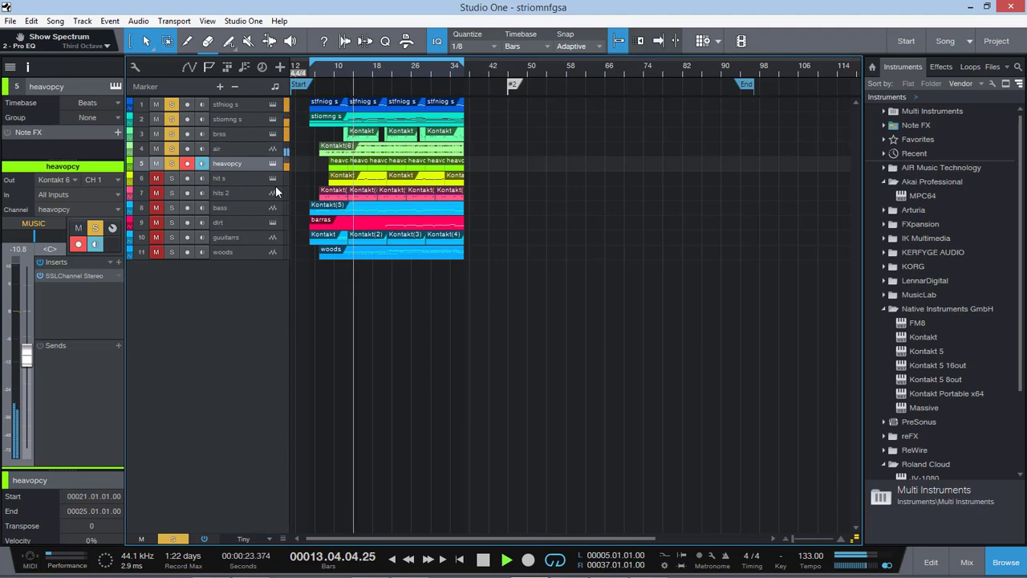
key(space)
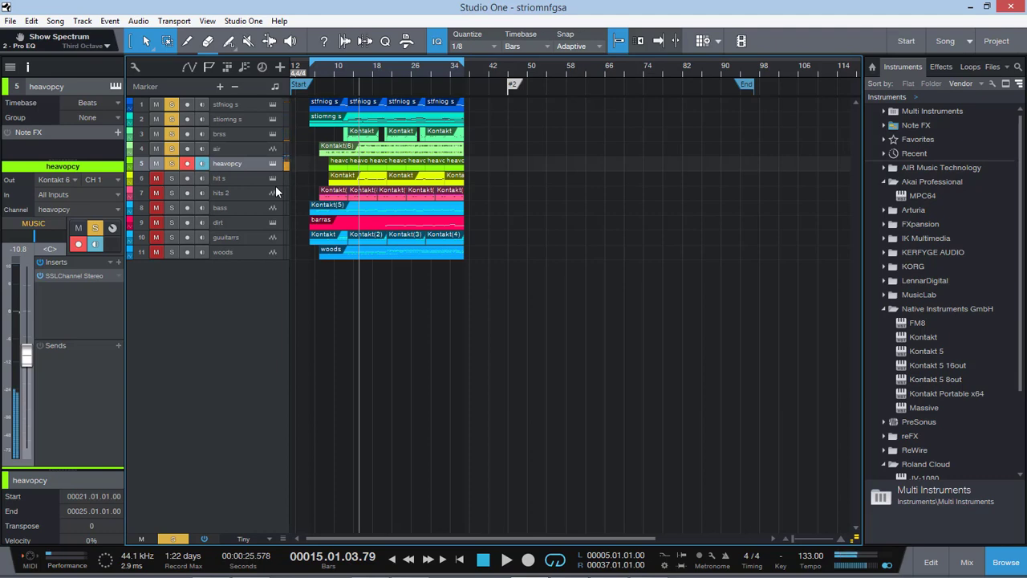
click(159, 177)
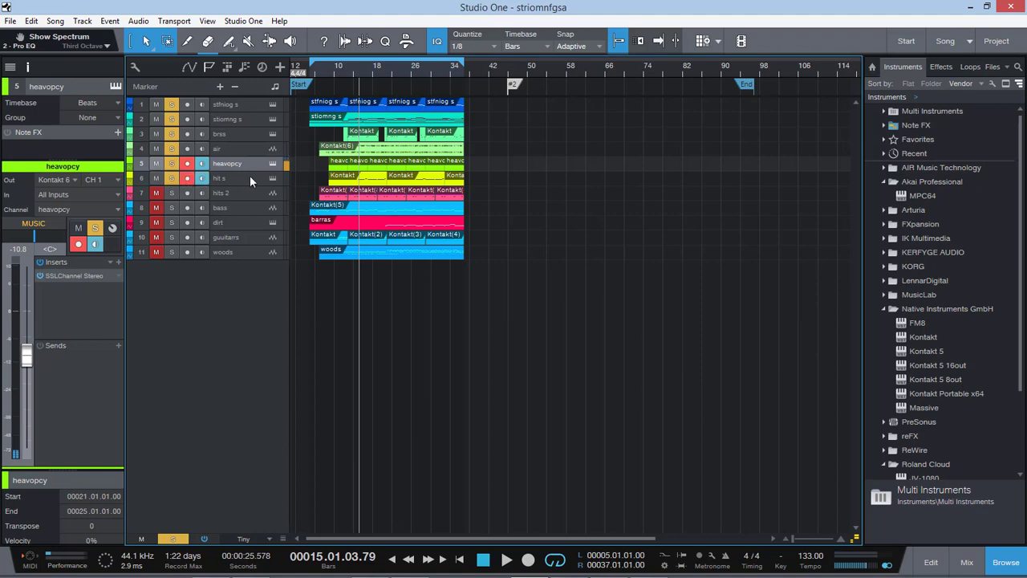
click(188, 162)
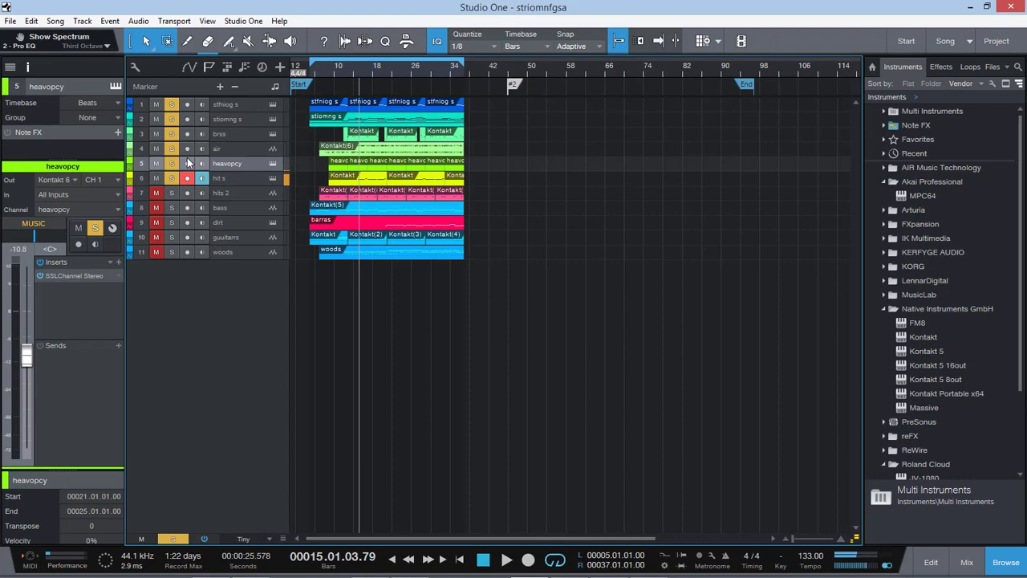
Step: Select the hit s track and look at its Kontakt instrument, then close it
click(258, 178)
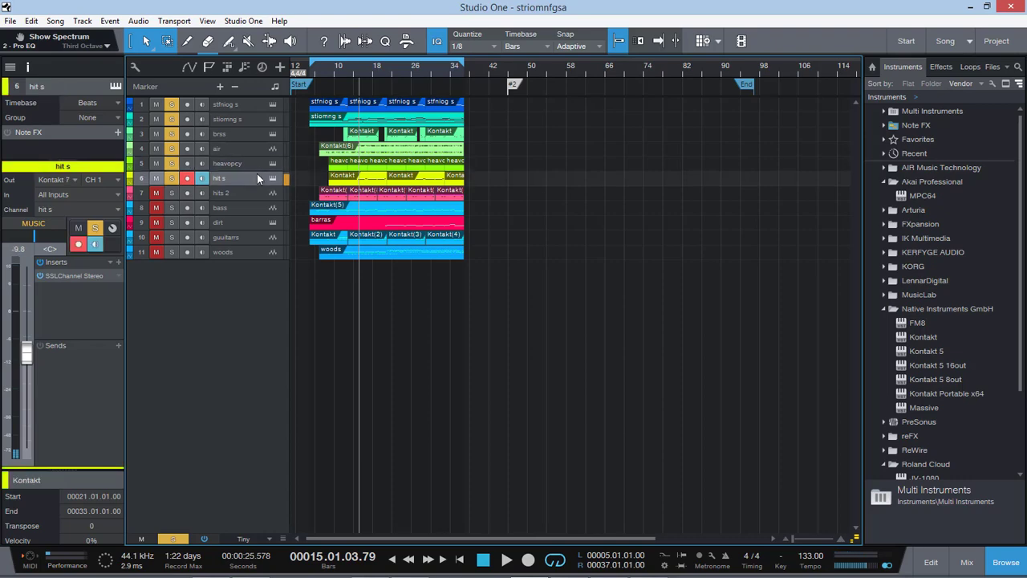
click(274, 178)
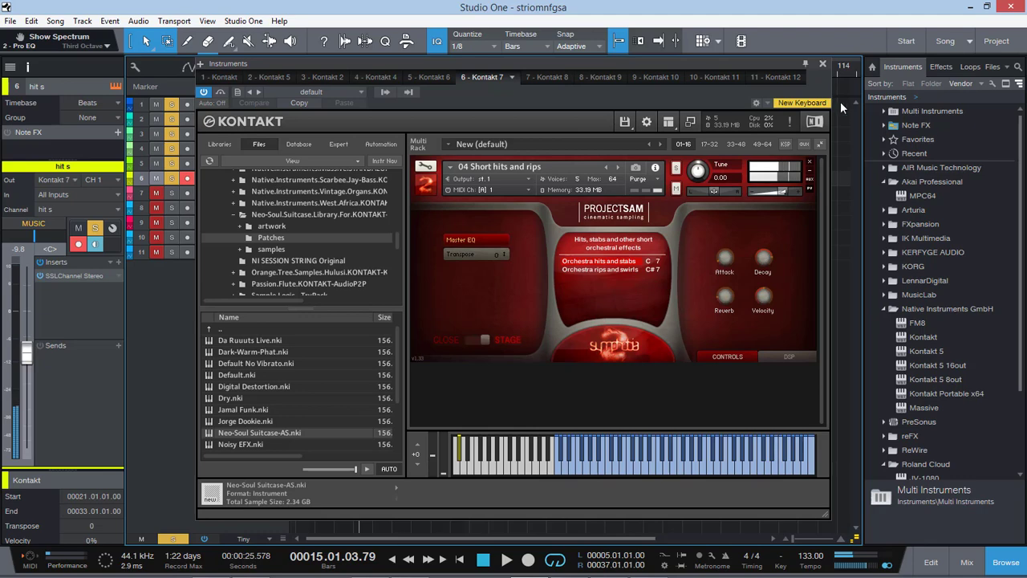
click(821, 64)
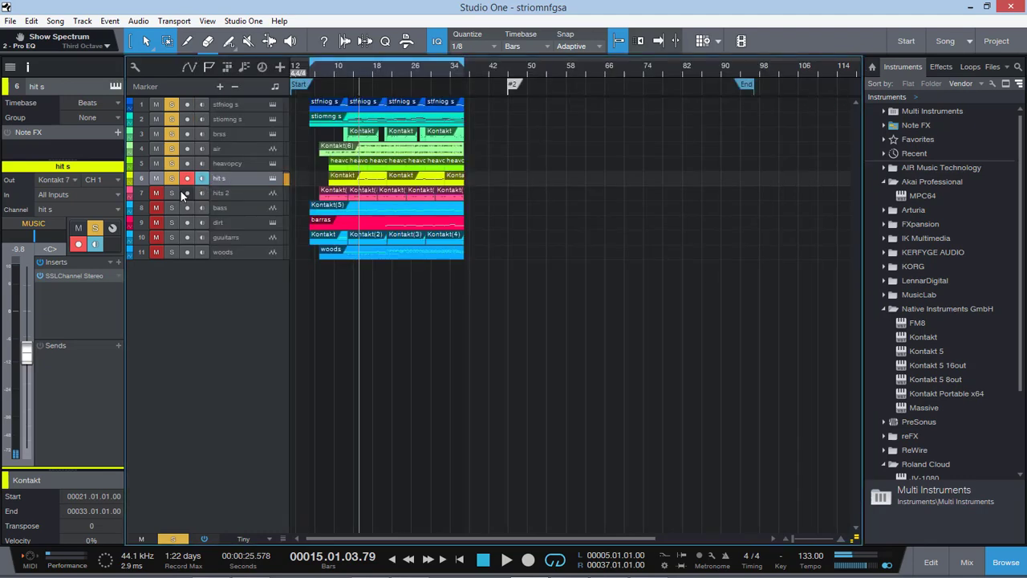
Step: Play the song briefly from bar 13 and stop
click(357, 65)
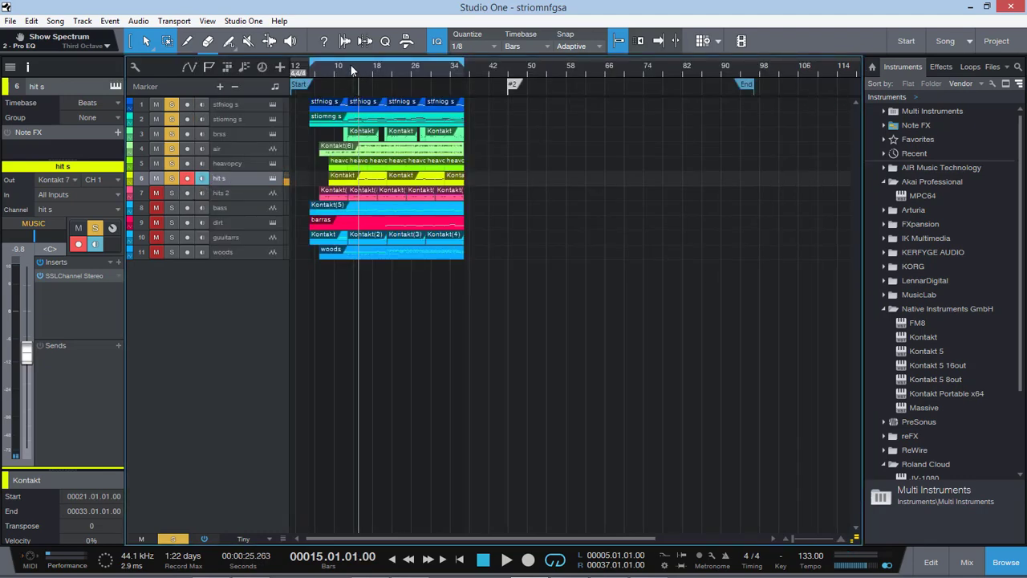
click(350, 65)
key(space)
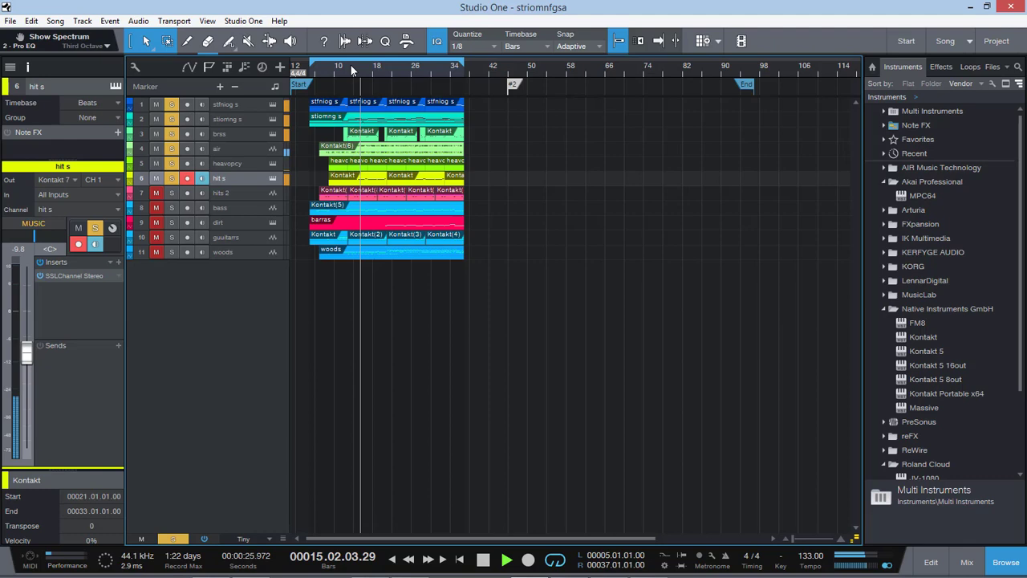
key(space)
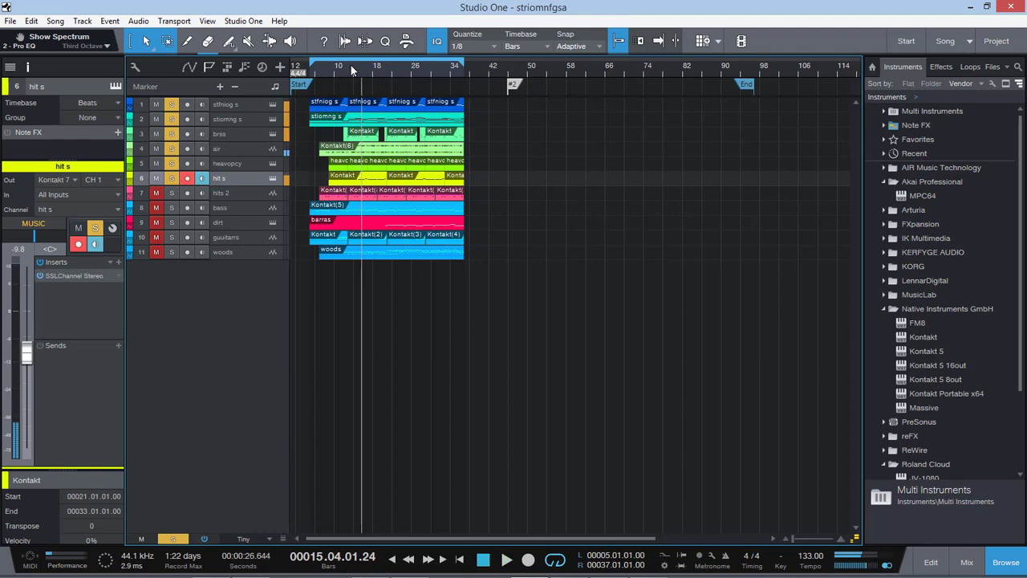
Step: Solo the hits 2 and bass tracks and mute tracks 4 through 8
click(171, 194)
click(240, 191)
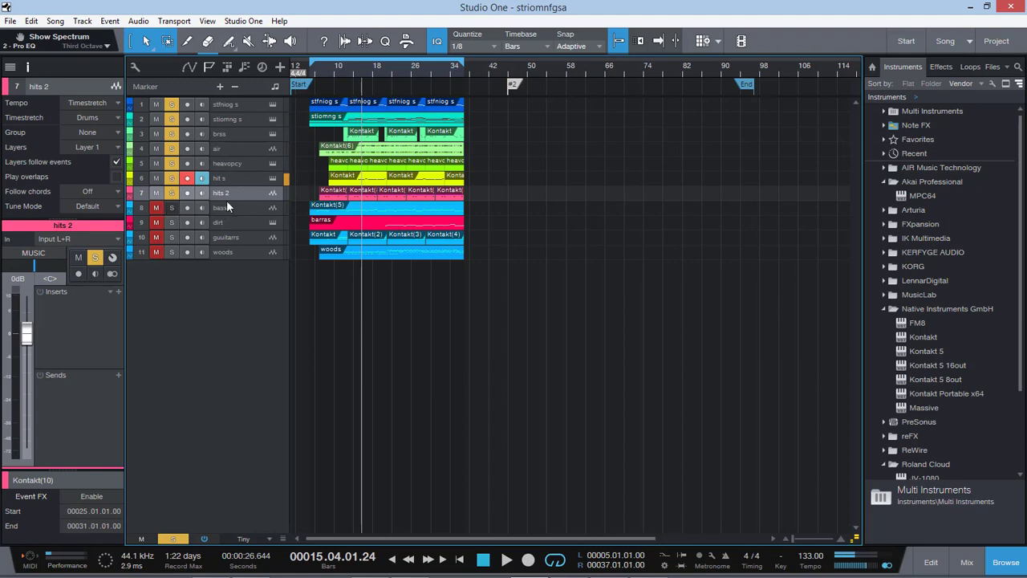
click(228, 207)
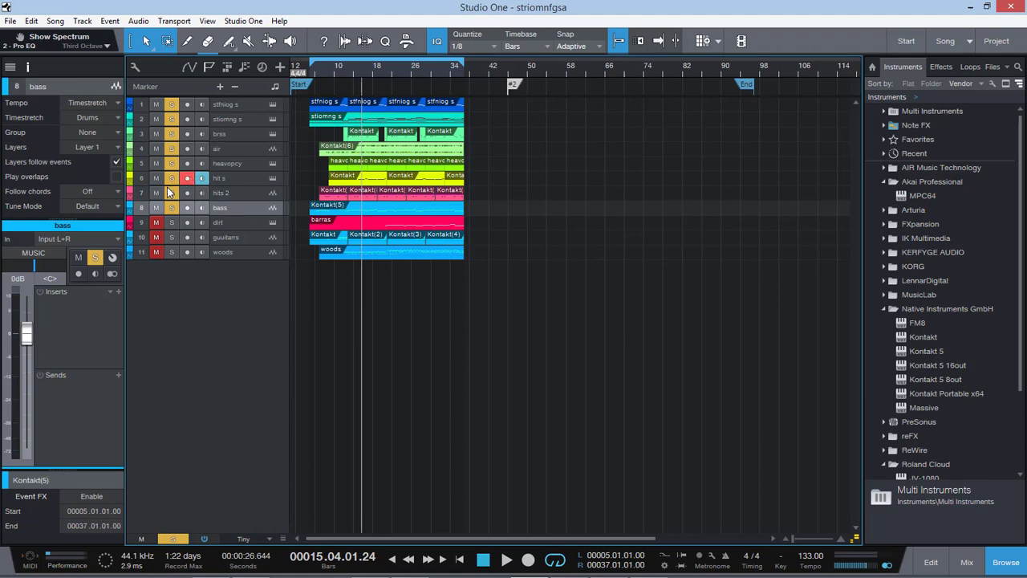
drag(158, 206, 157, 104)
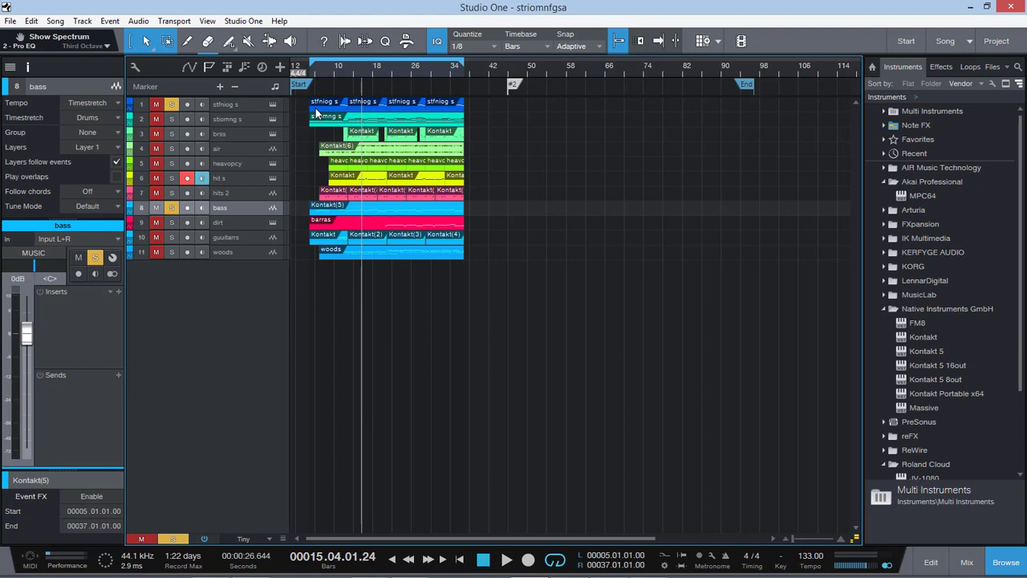
Step: Play from bar 6, add the first two tracks to the solo, then stop
click(315, 64)
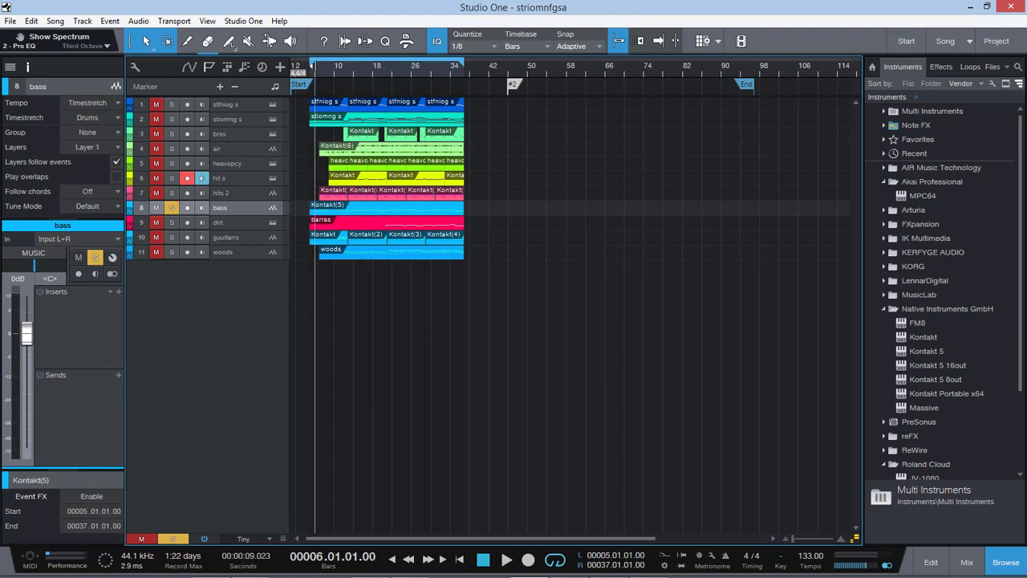
key(space)
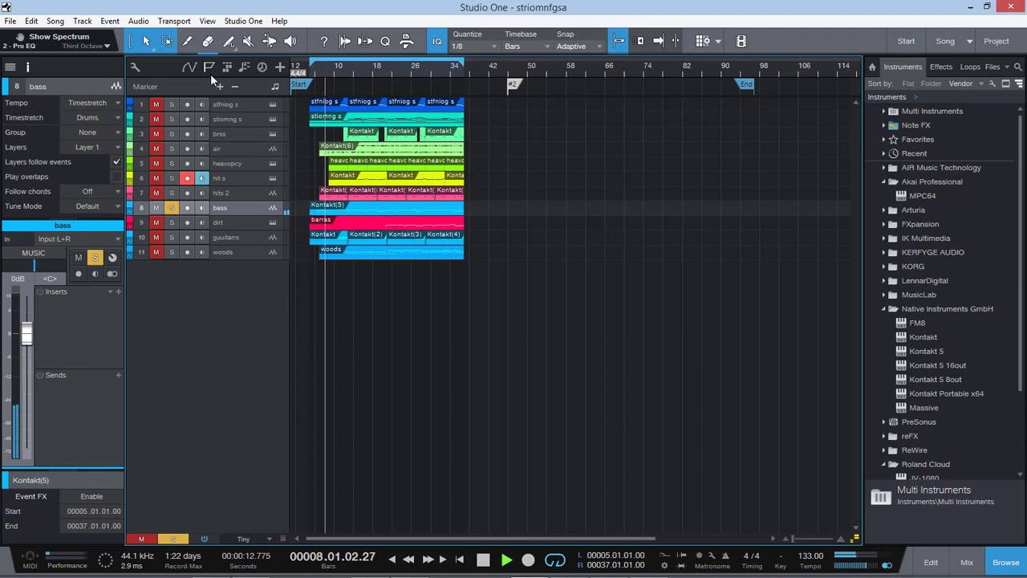
click(172, 103)
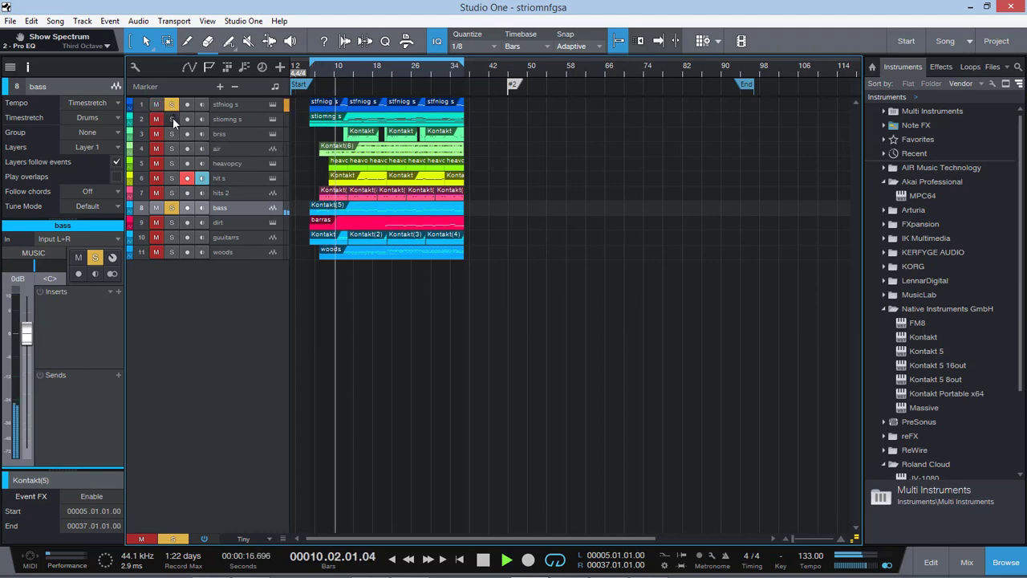
click(172, 119)
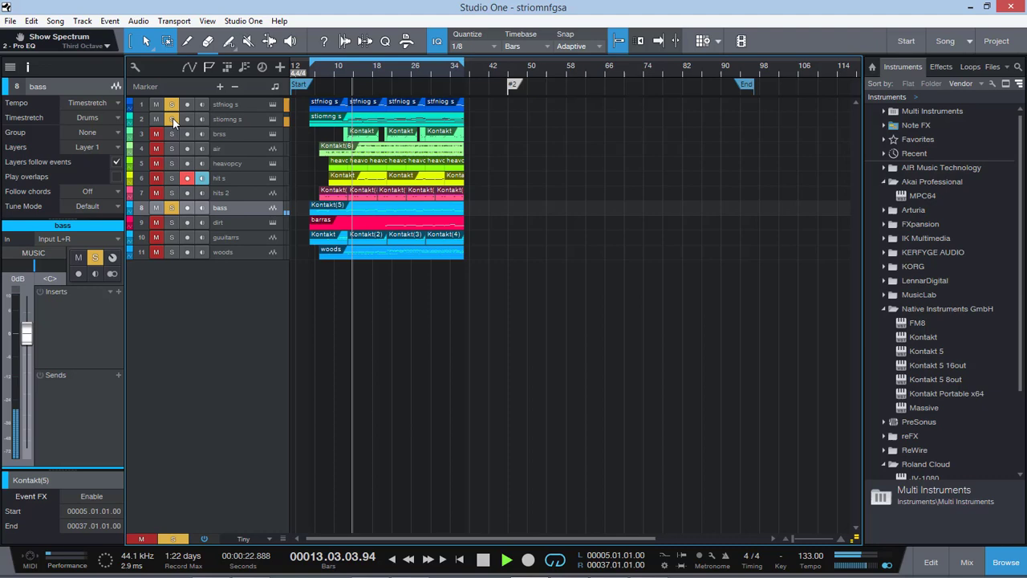
key(space)
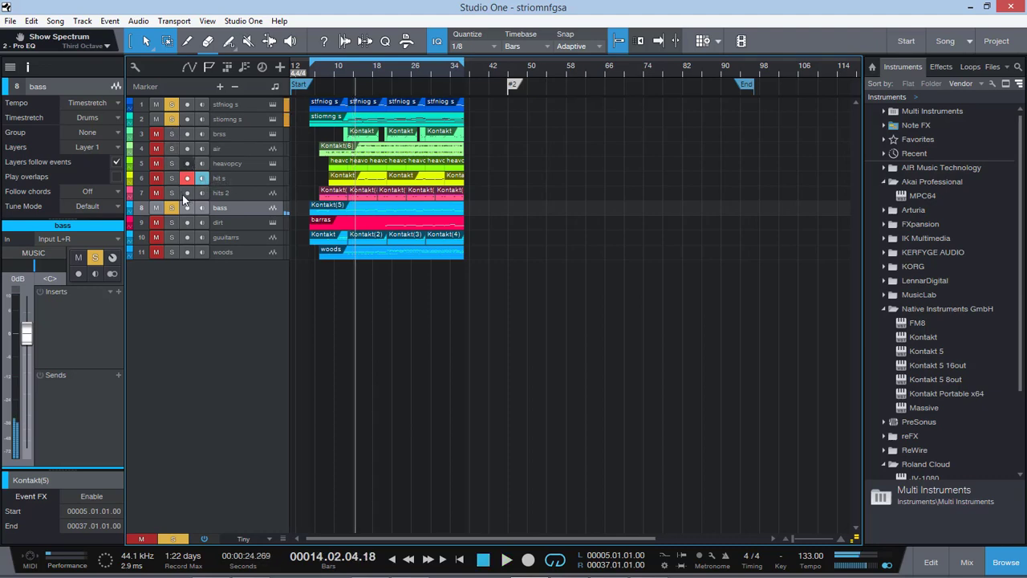
click(230, 223)
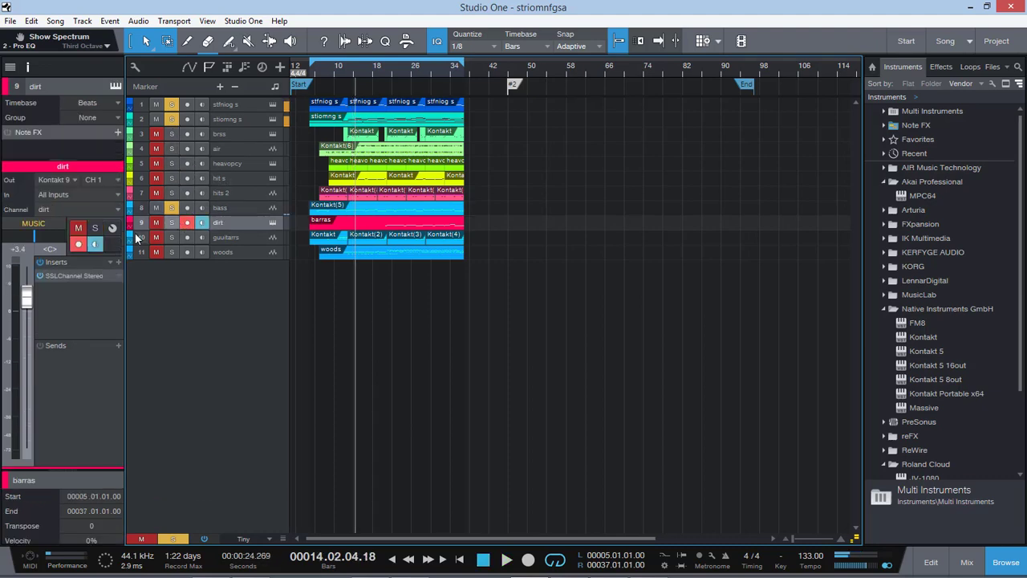
Step: Solo the dirt track at -3.1 dB and unmute the brss track
click(171, 223)
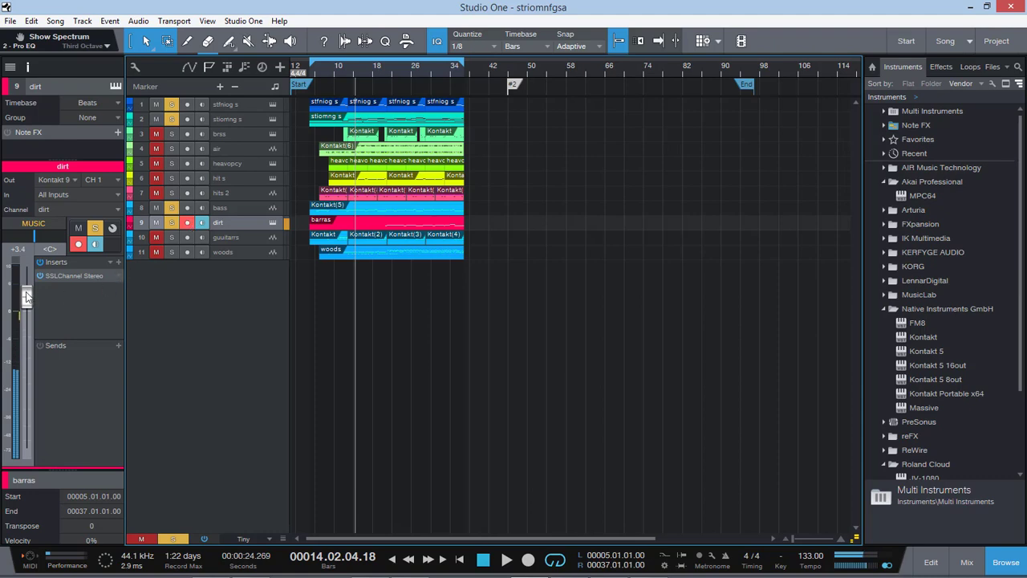
drag(27, 296, 26, 324)
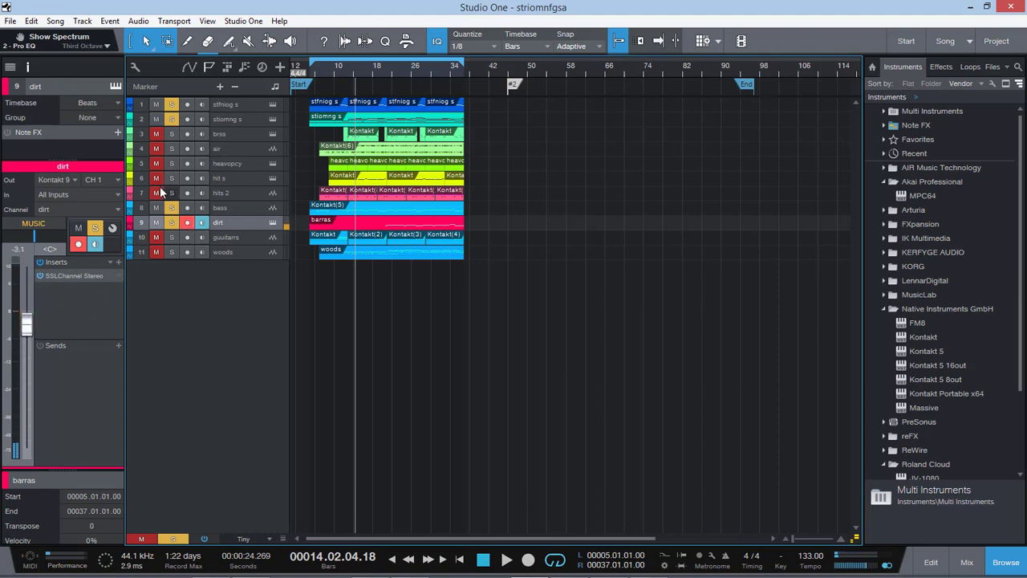
click(156, 133)
Step: Play from bar 16, switch off dirt monitoring, and pull its fader to -7.1 dB
click(343, 68)
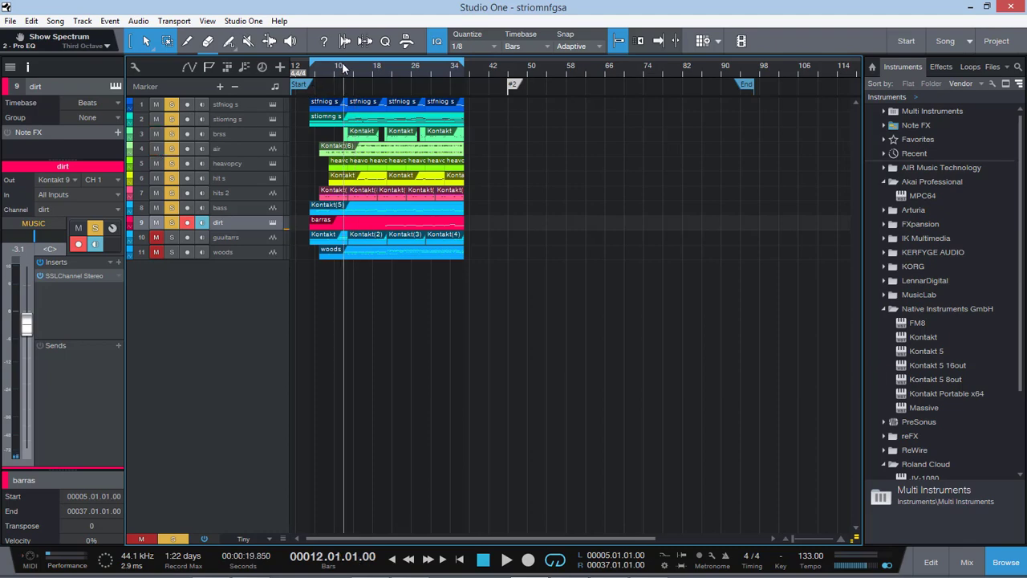
click(365, 69)
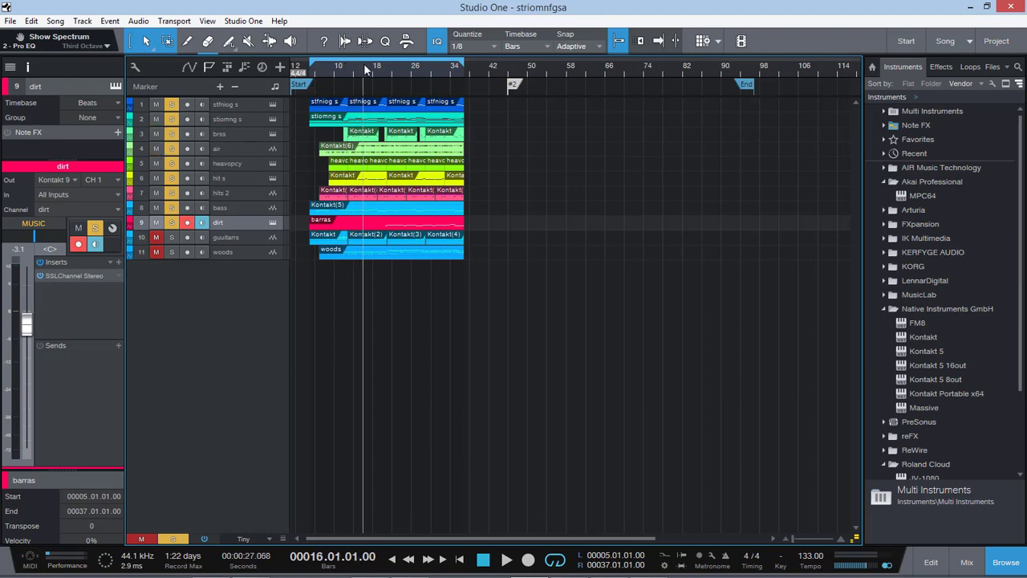
key(space)
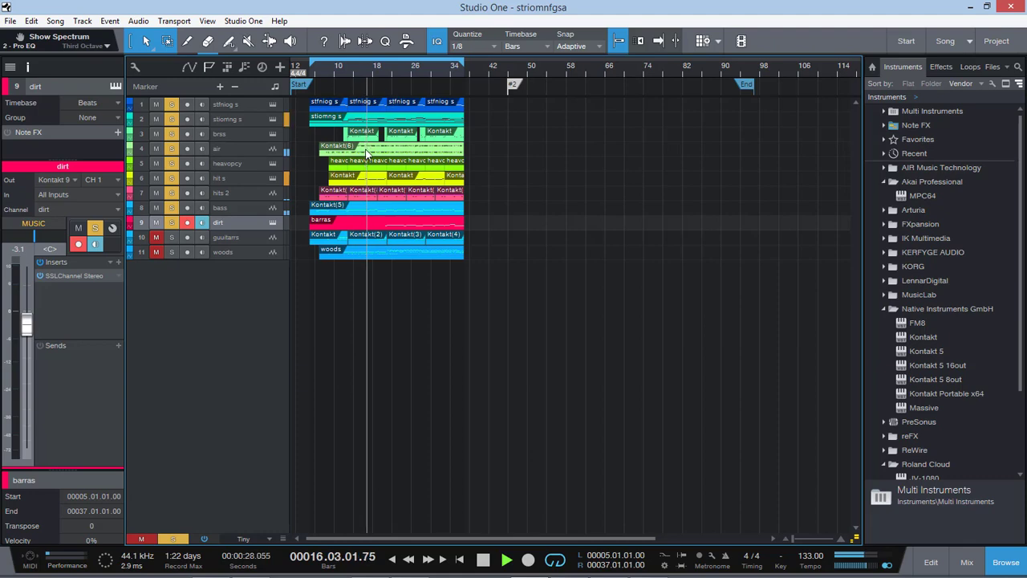
click(201, 222)
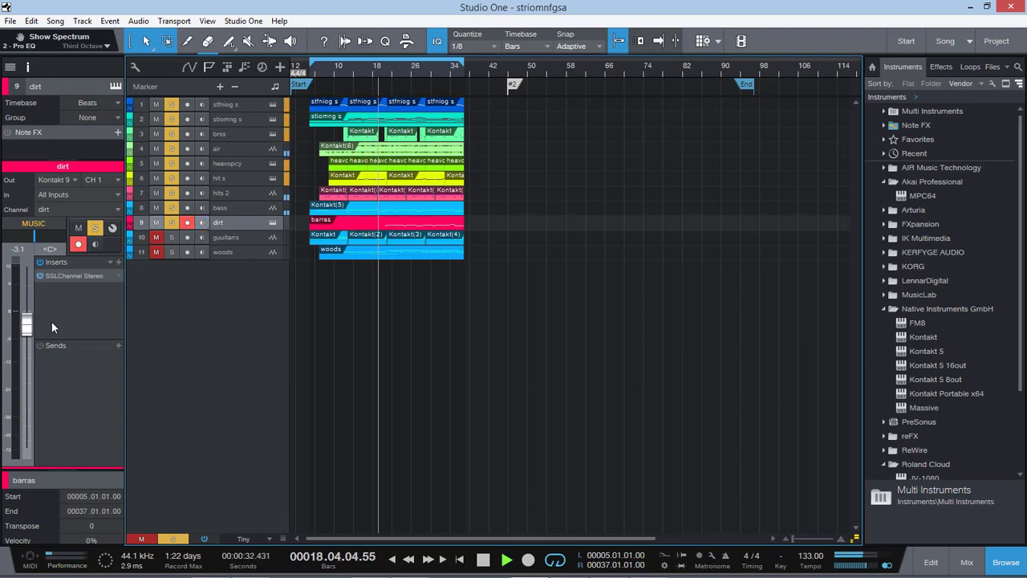
drag(26, 329, 26, 342)
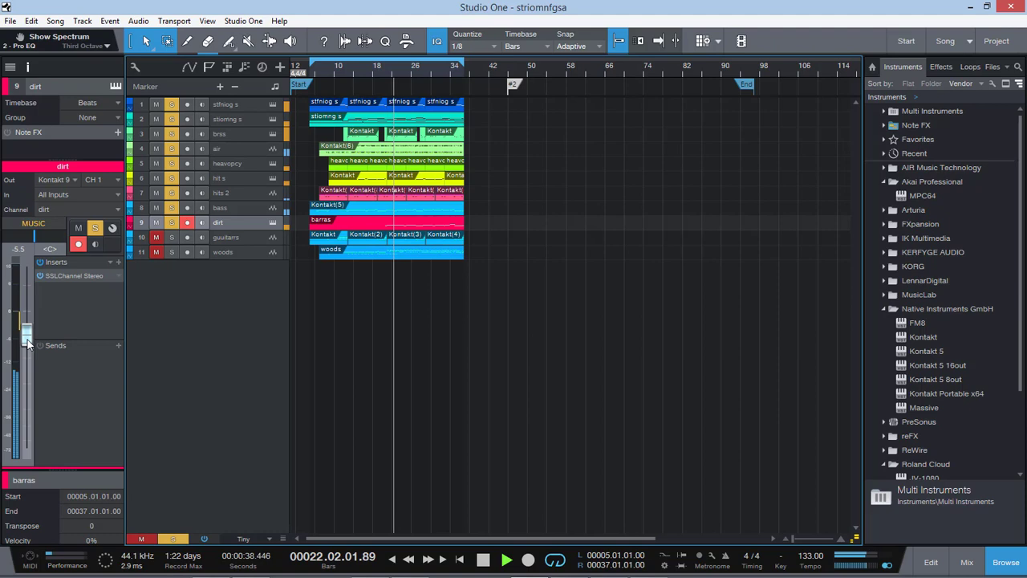
drag(28, 344, 30, 350)
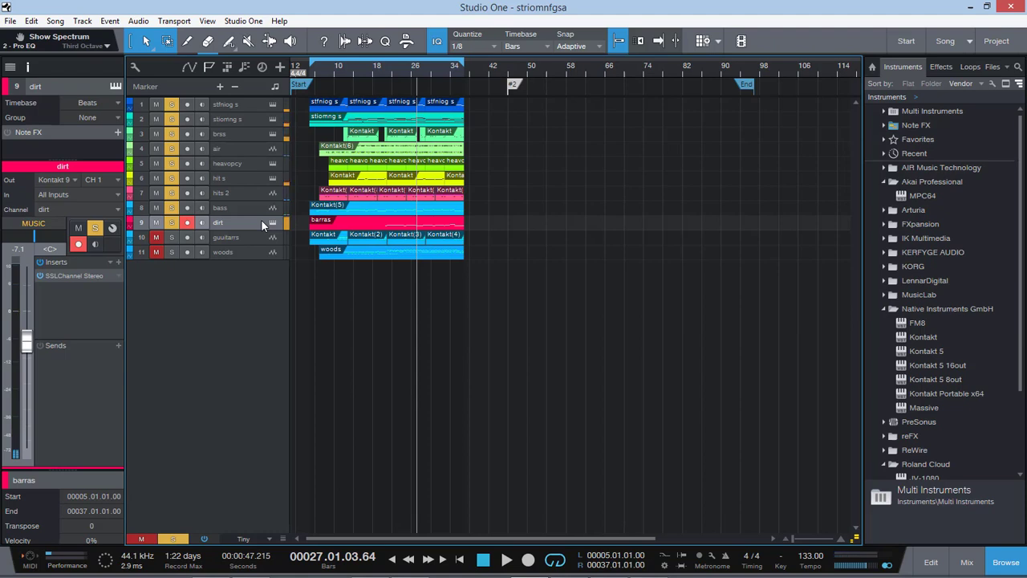
Step: Enable monitoring on track 1 while keeping track 9 dirt unmonitored
click(202, 223)
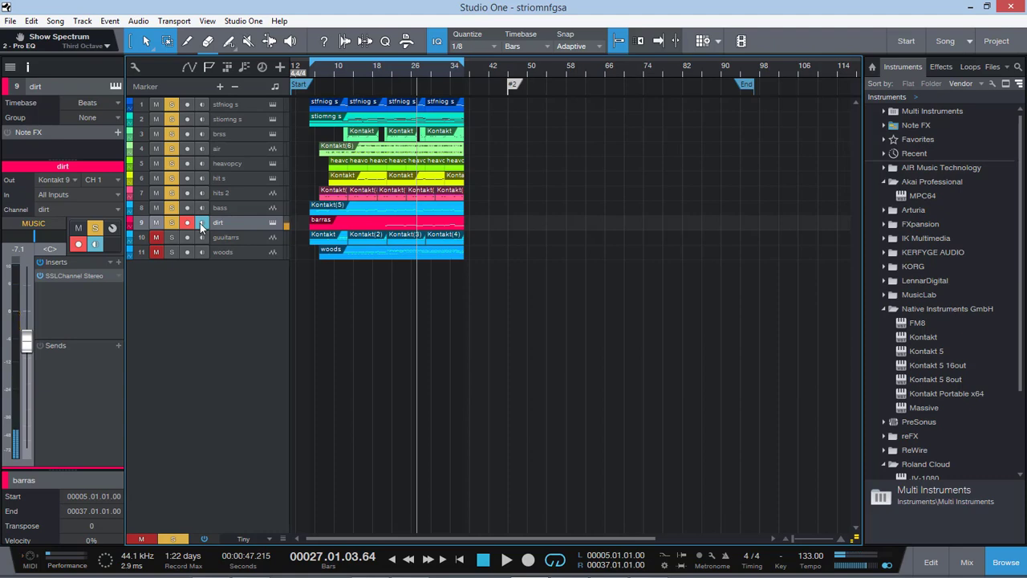
click(201, 104)
click(202, 222)
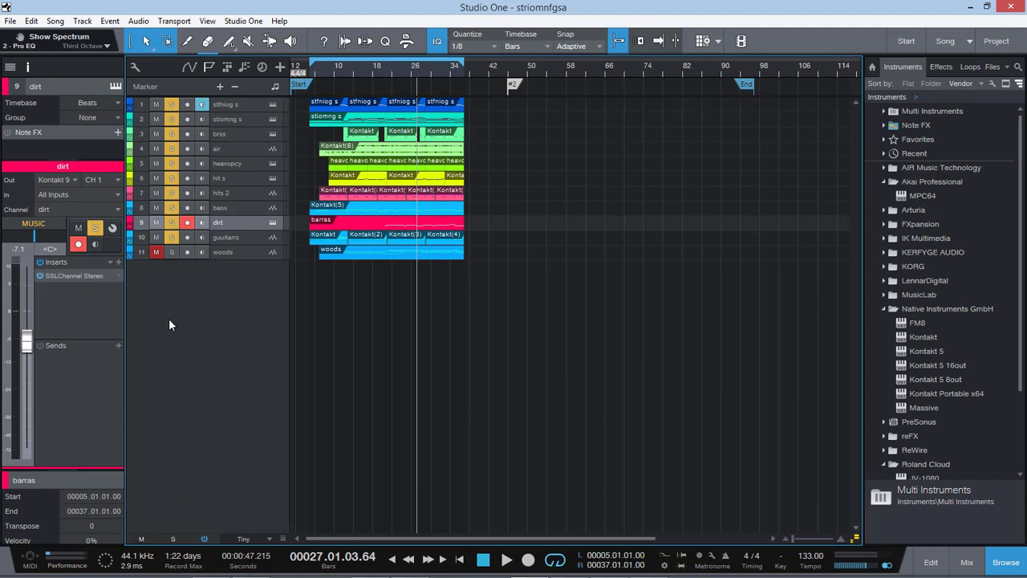
Step: Clear all solos, solo just the woods track, and play from around bar 10
click(172, 251)
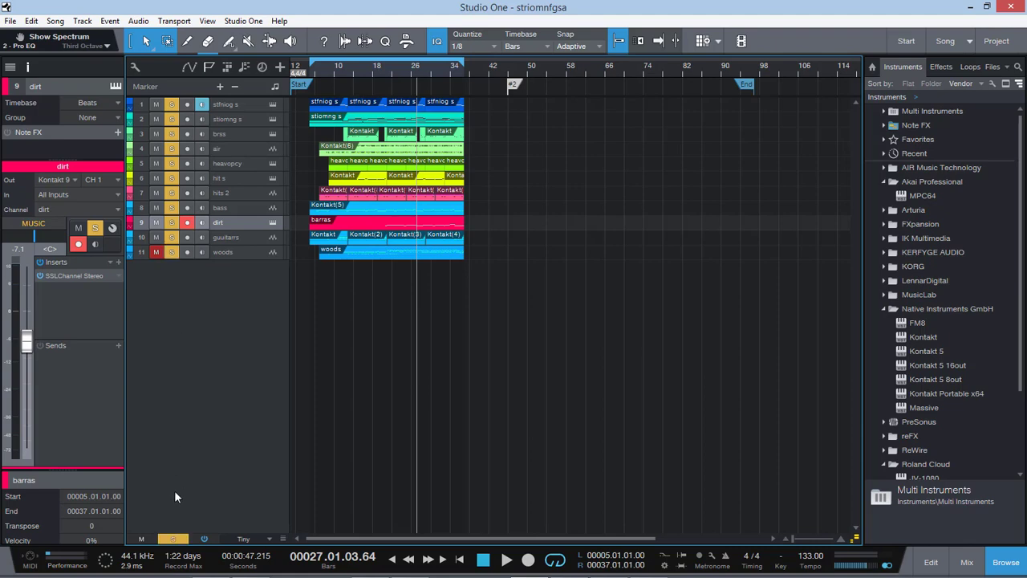
click(174, 540)
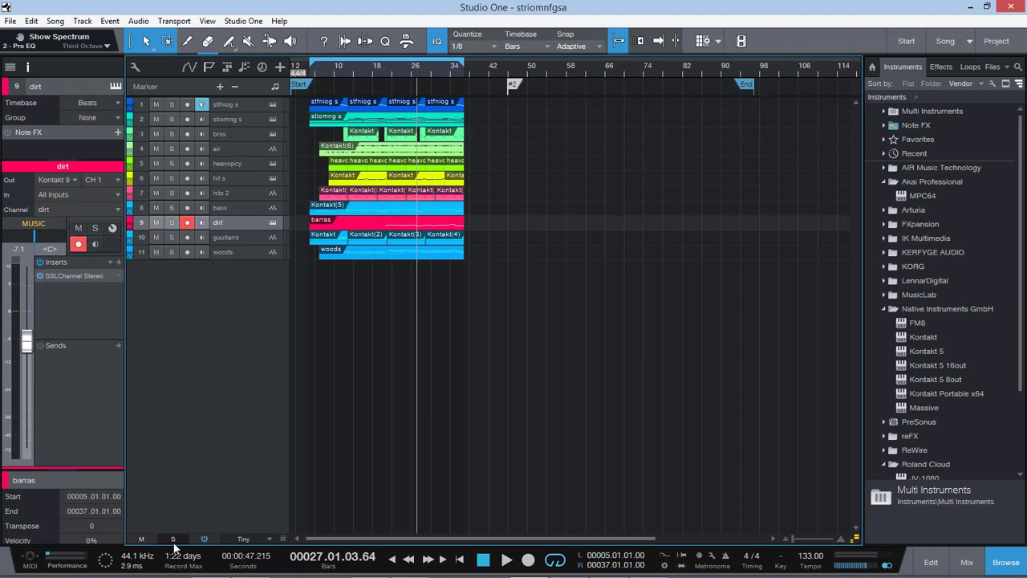
click(171, 251)
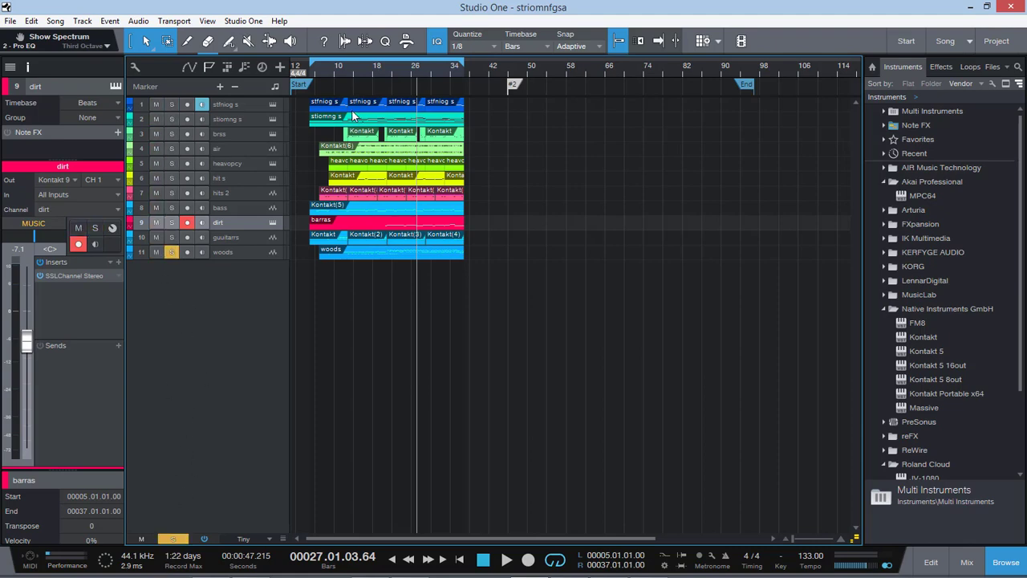
click(348, 69)
key(space)
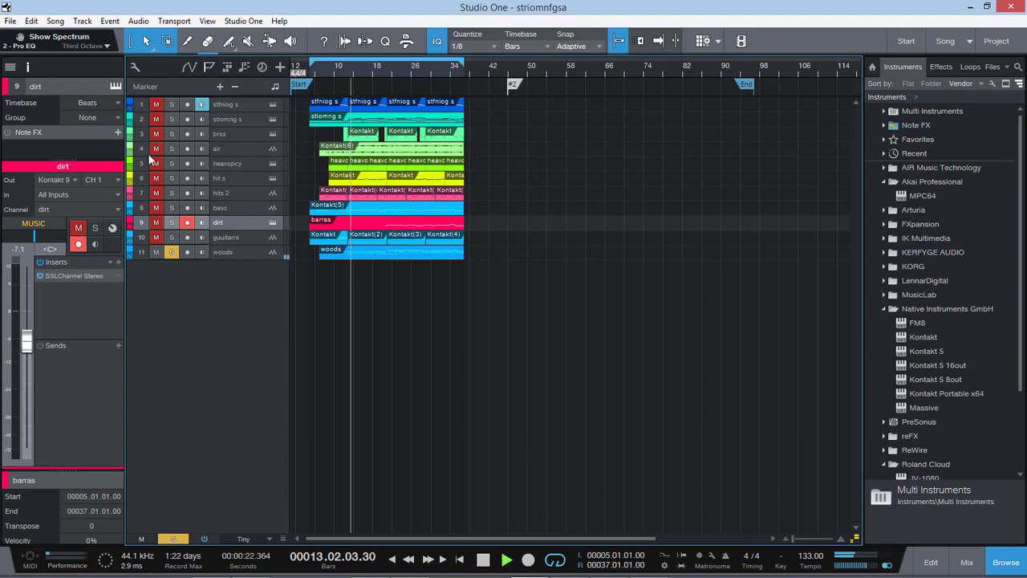
Step: Toggle woods track monitoring, leaving it off, and replay the passage before stopping
click(247, 253)
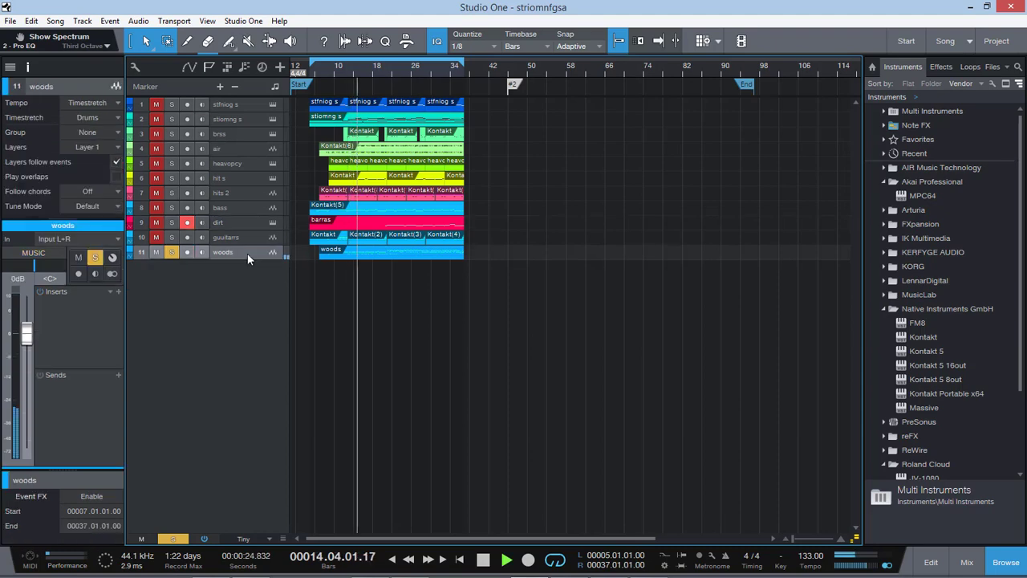
click(202, 252)
click(203, 252)
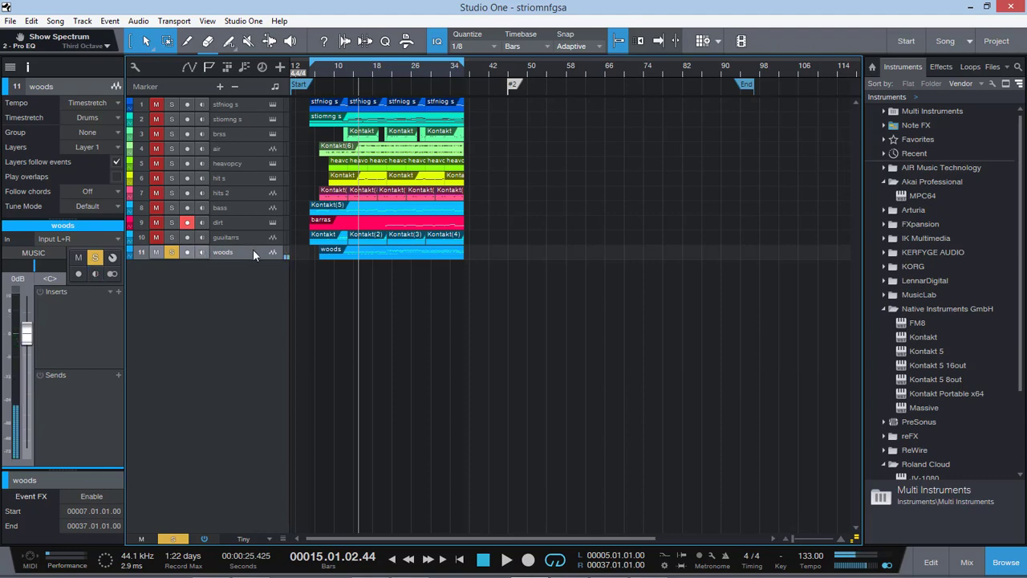
click(205, 249)
key(shift+u)
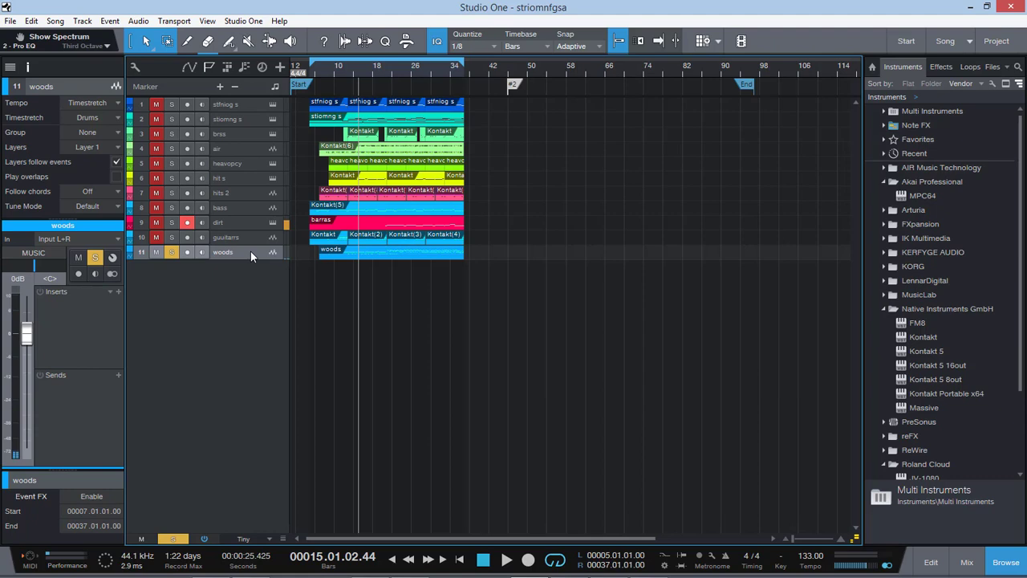
key(space)
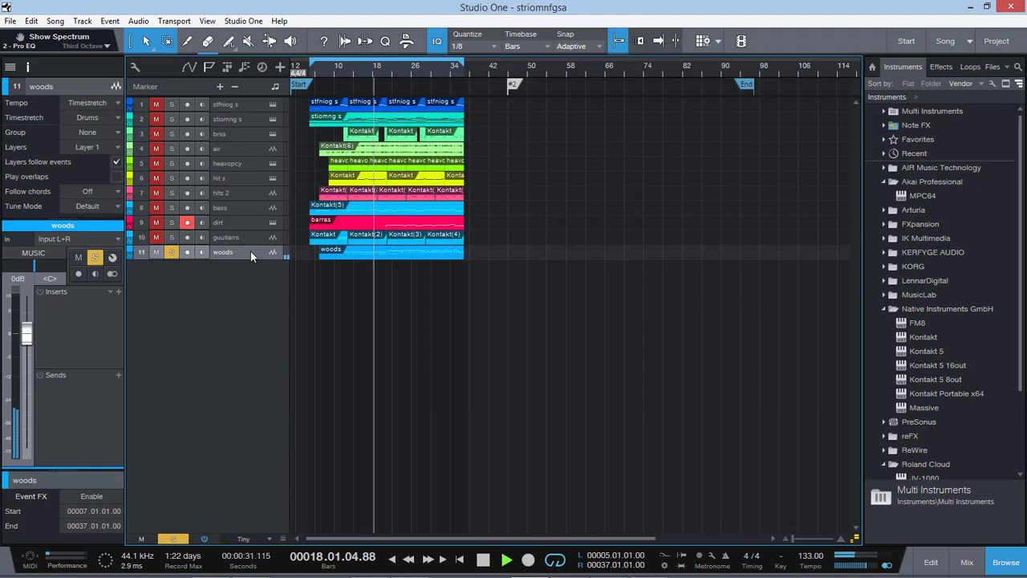
key(space)
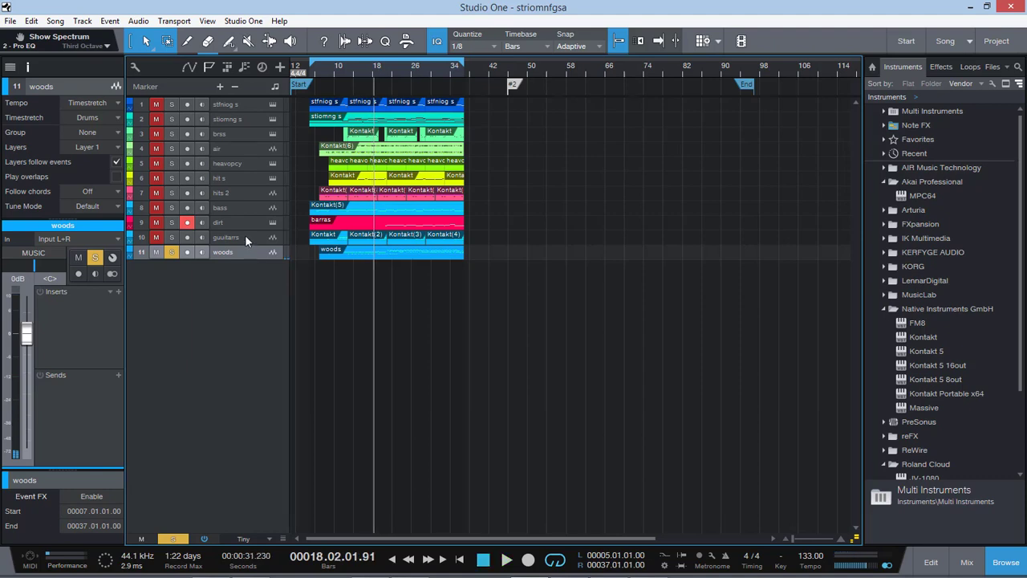
click(245, 236)
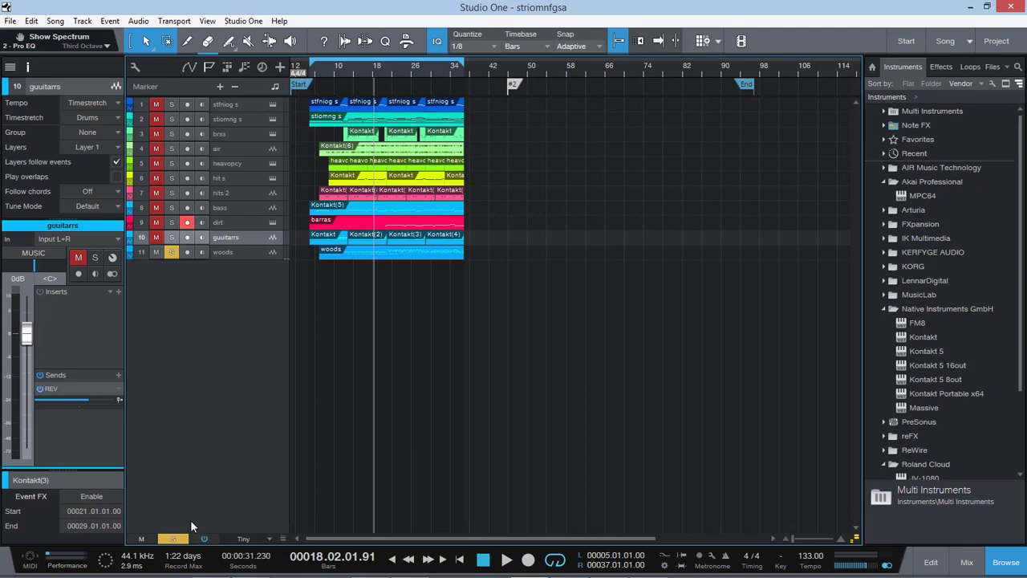
Step: Clear the woods solo, play from bar 15 to bar 25, then select stfniog s
click(172, 538)
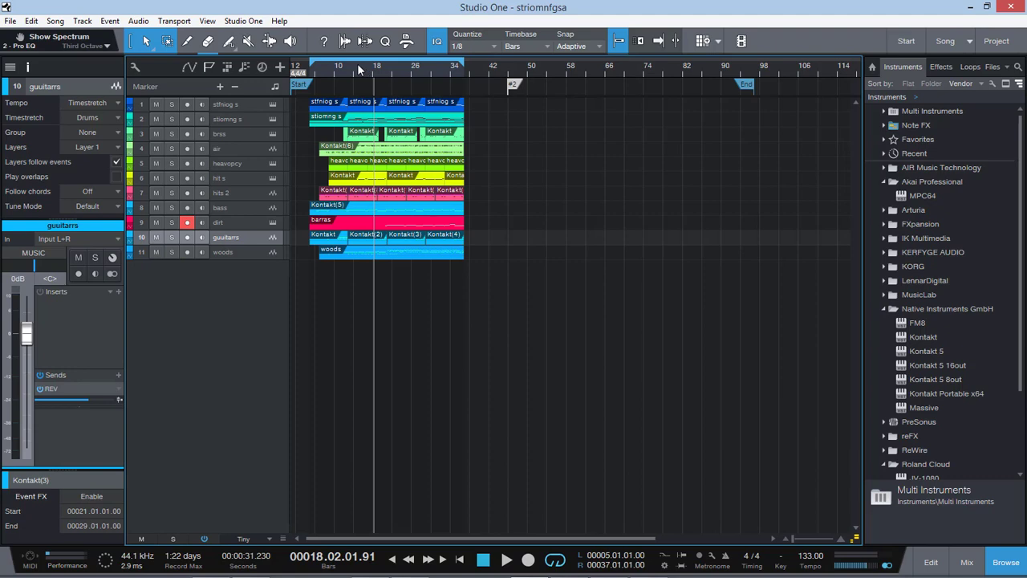
click(359, 69)
key(space)
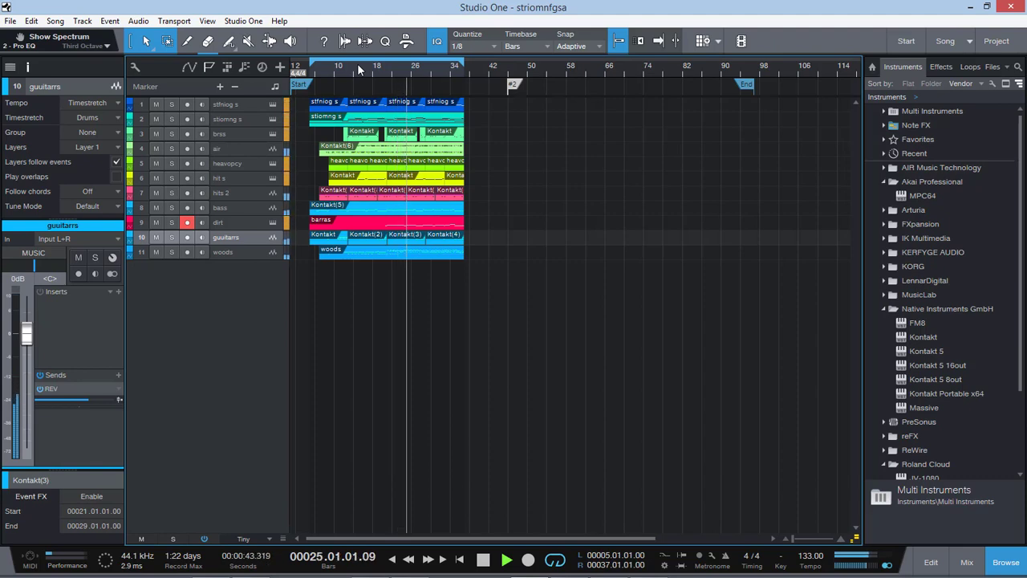
key(space)
click(259, 104)
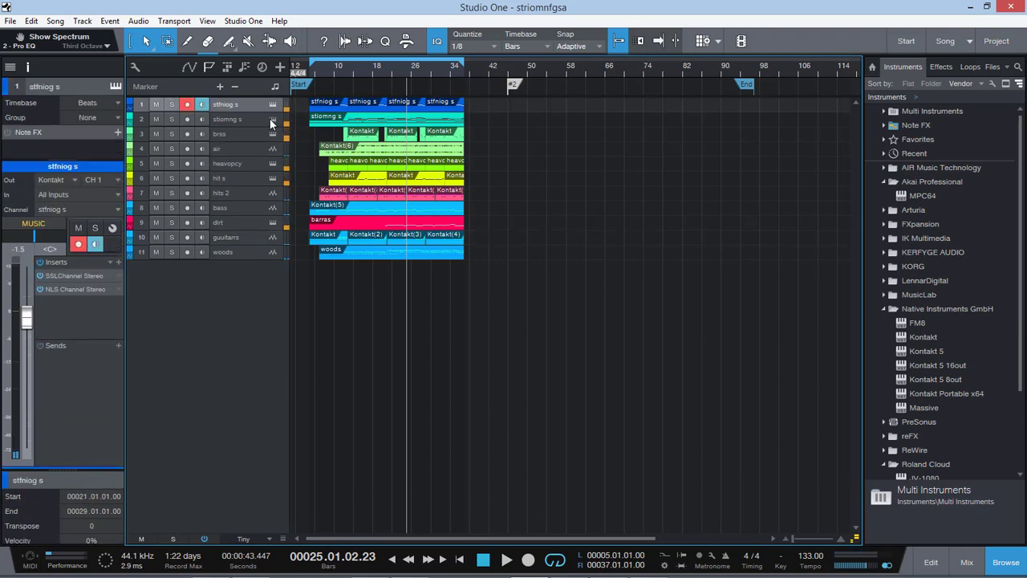
Step: Record-arm track 2 and switch its Symphobia articulation to High sordinos with winds
click(271, 120)
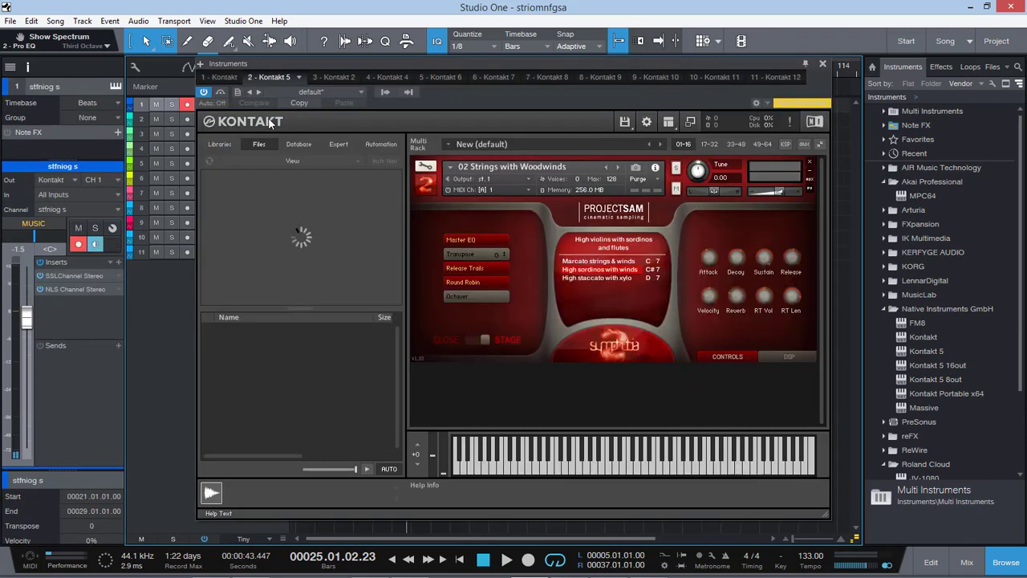
drag(328, 69, 364, 76)
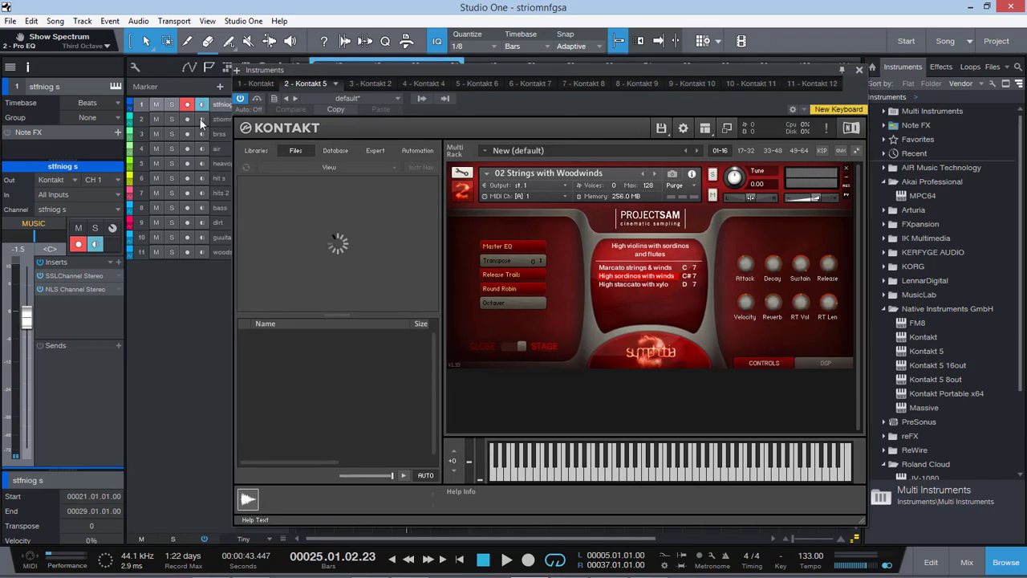
click(188, 119)
click(202, 105)
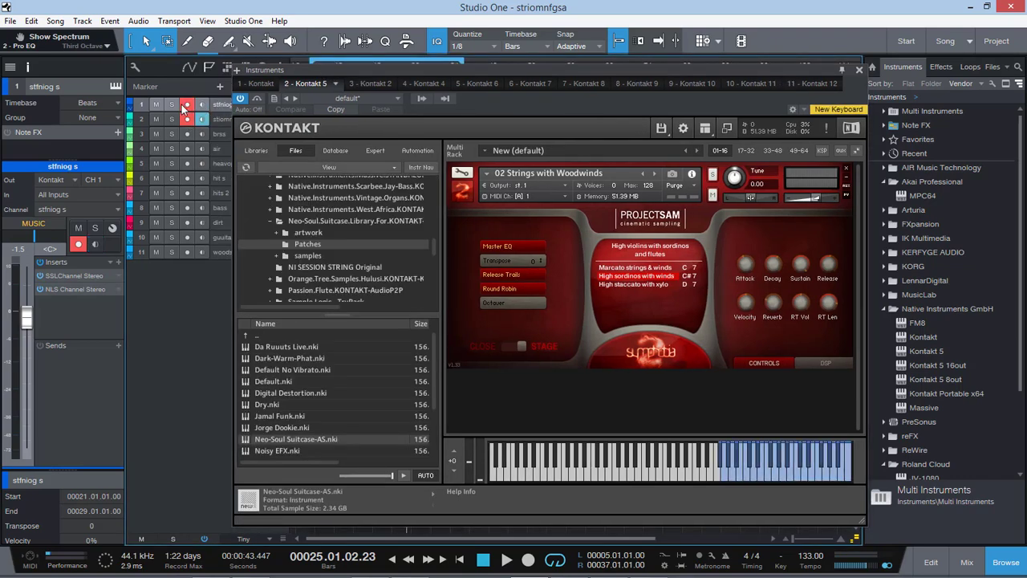
click(201, 119)
click(187, 104)
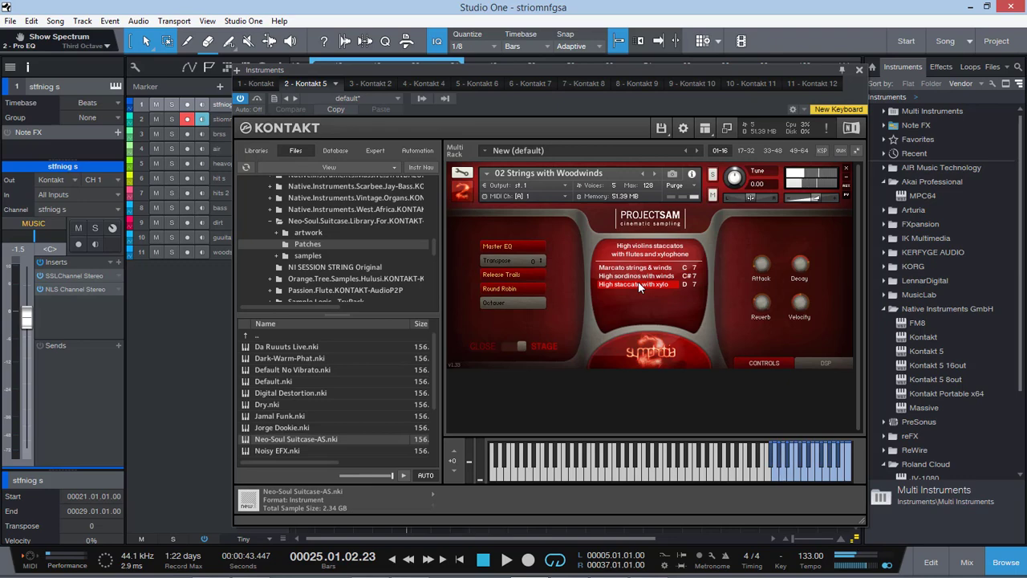
click(637, 277)
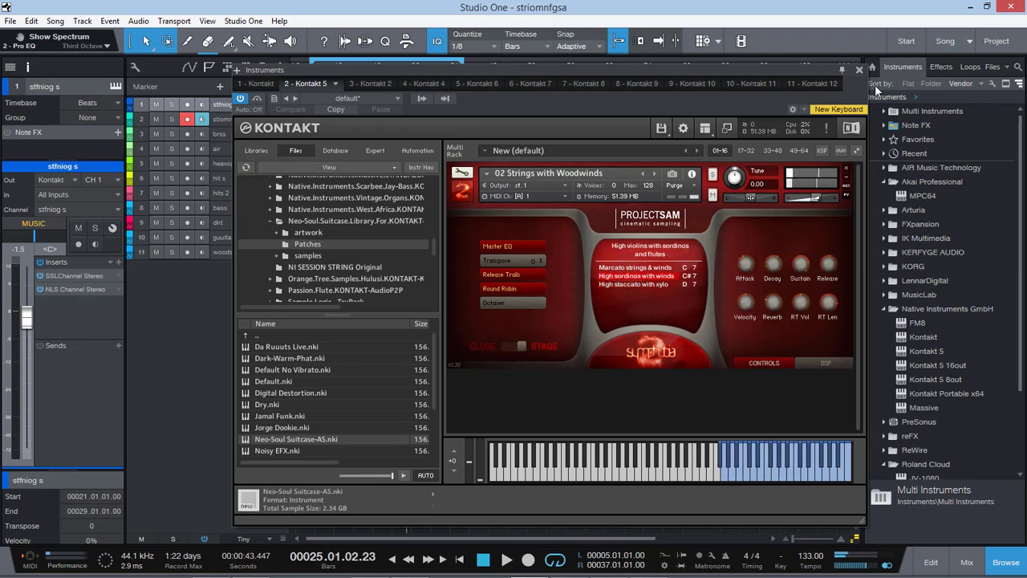
click(860, 70)
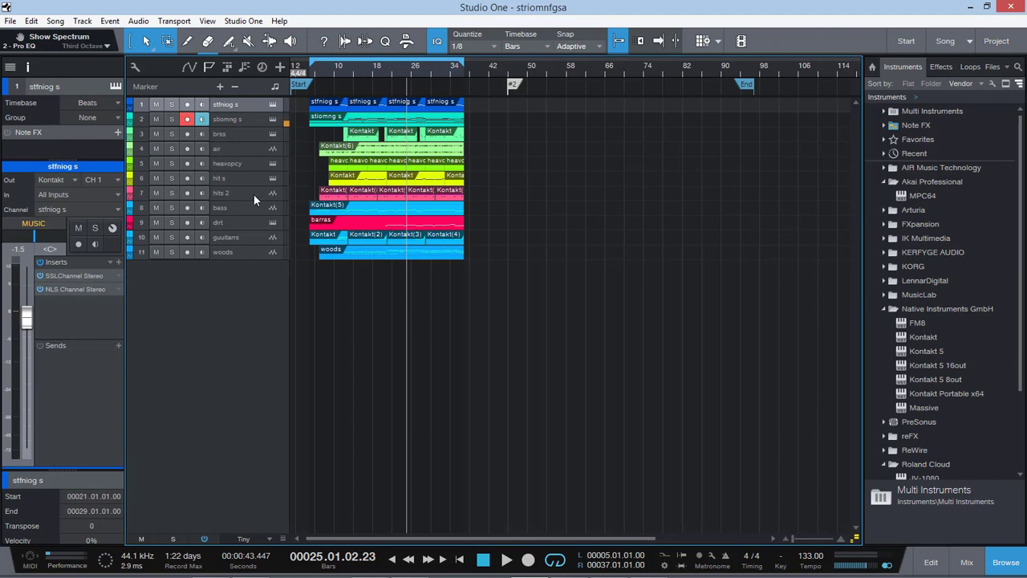
Step: Arm stfniog s and set its Kontakt patch to Real Legato after trying Poly Staccato
click(235, 102)
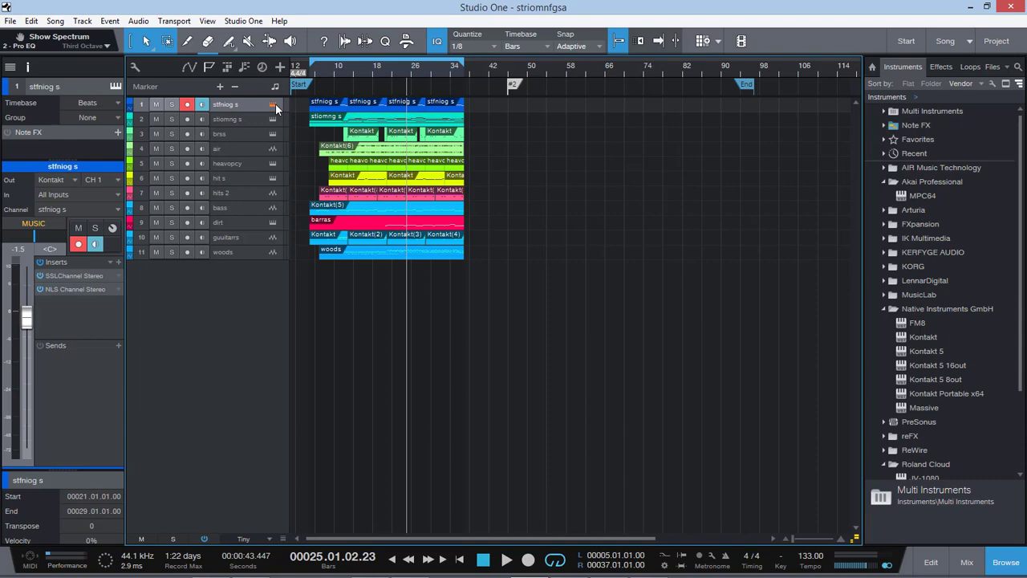
click(273, 104)
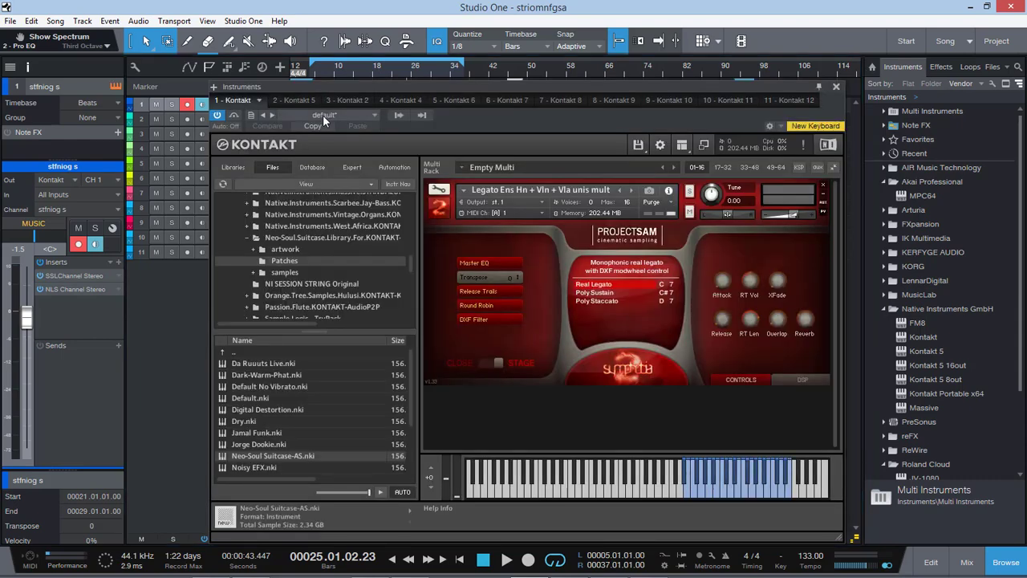
click(822, 145)
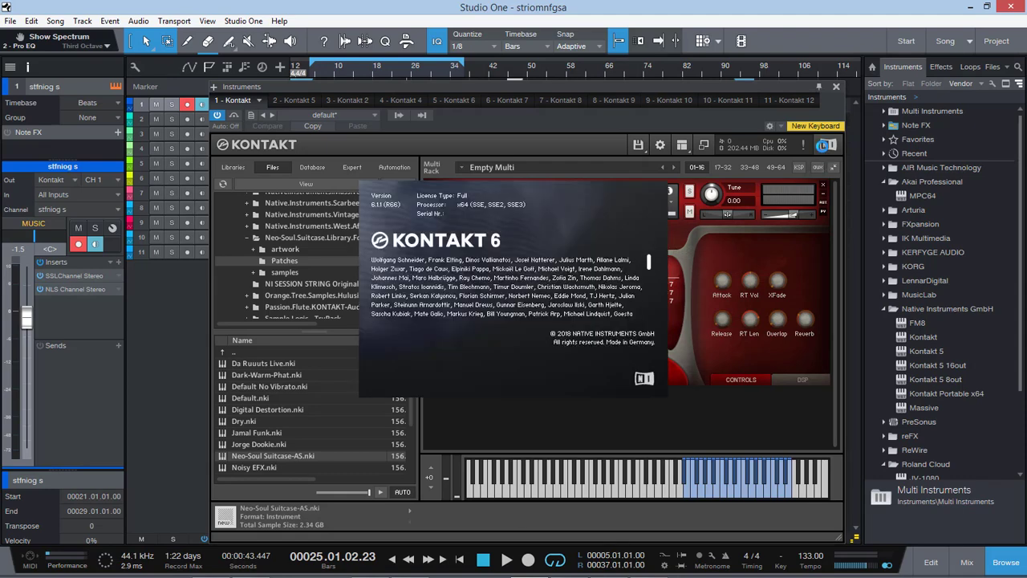
click(531, 252)
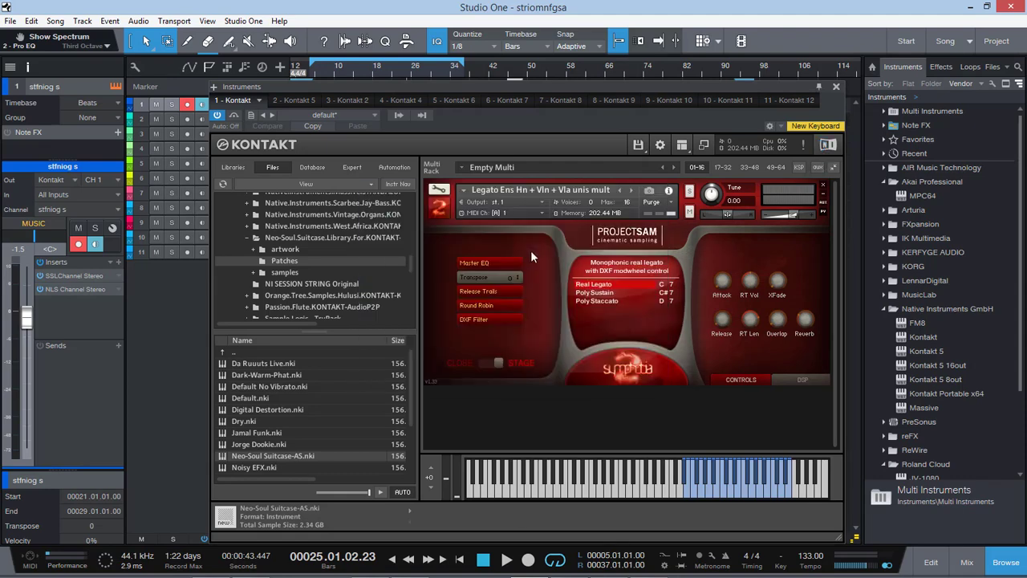
click(613, 301)
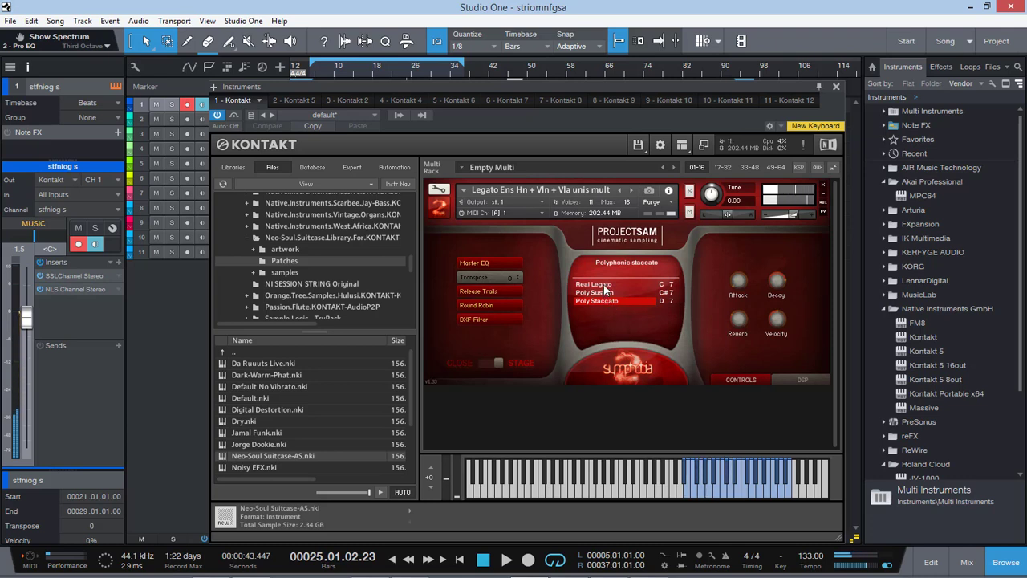
click(604, 285)
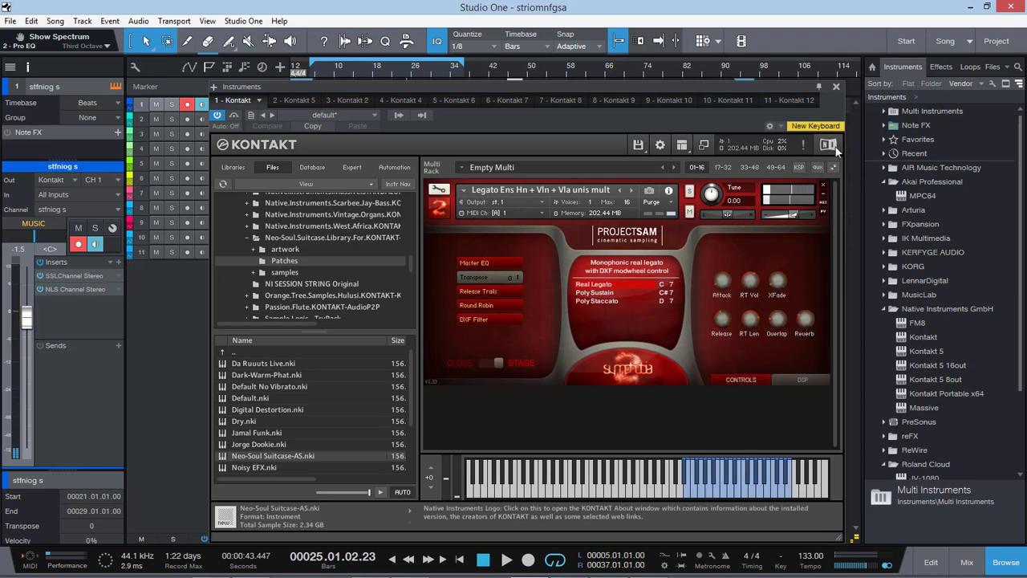
Step: Close Kontakt, select guuitarrs, then browse the YouTube channel page in Chrome
click(835, 86)
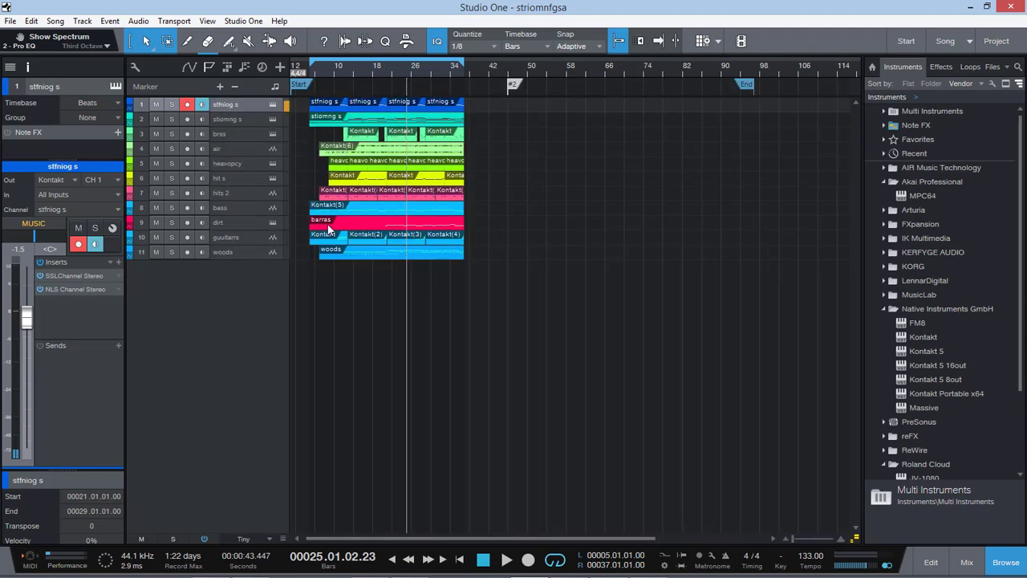
click(253, 238)
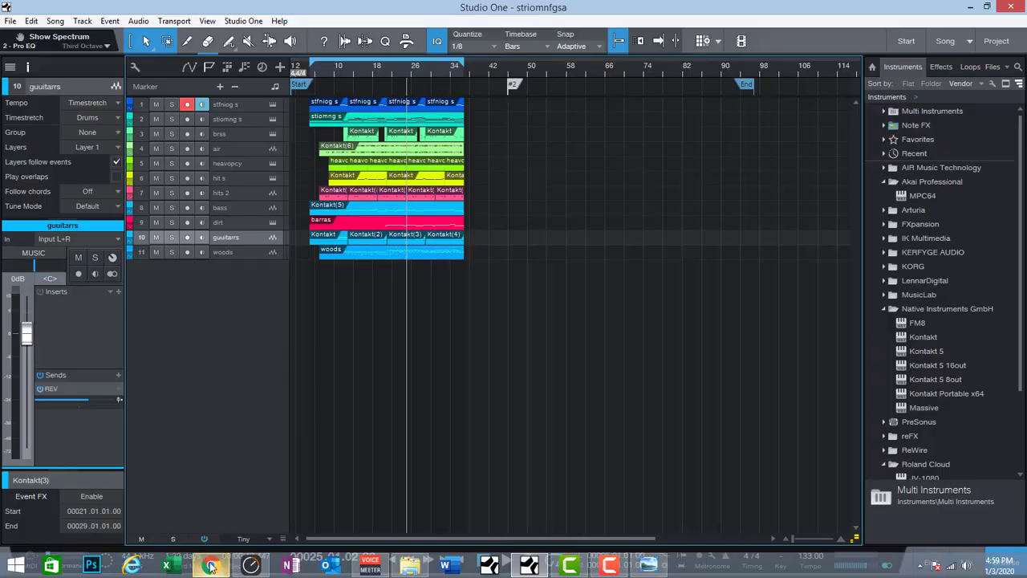
click(210, 565)
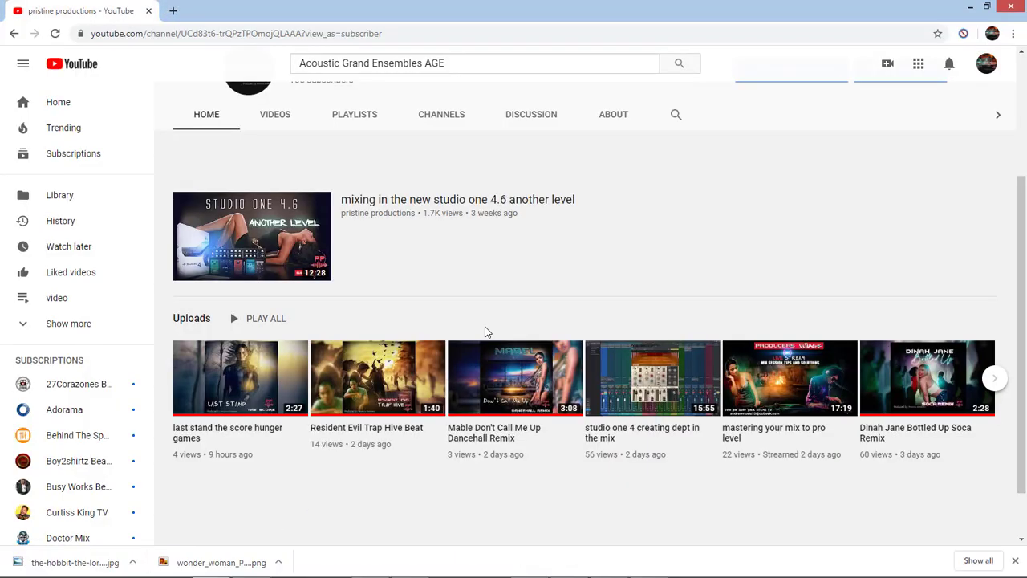
scroll(485, 332, up, 3)
scroll(351, 361, down, 4)
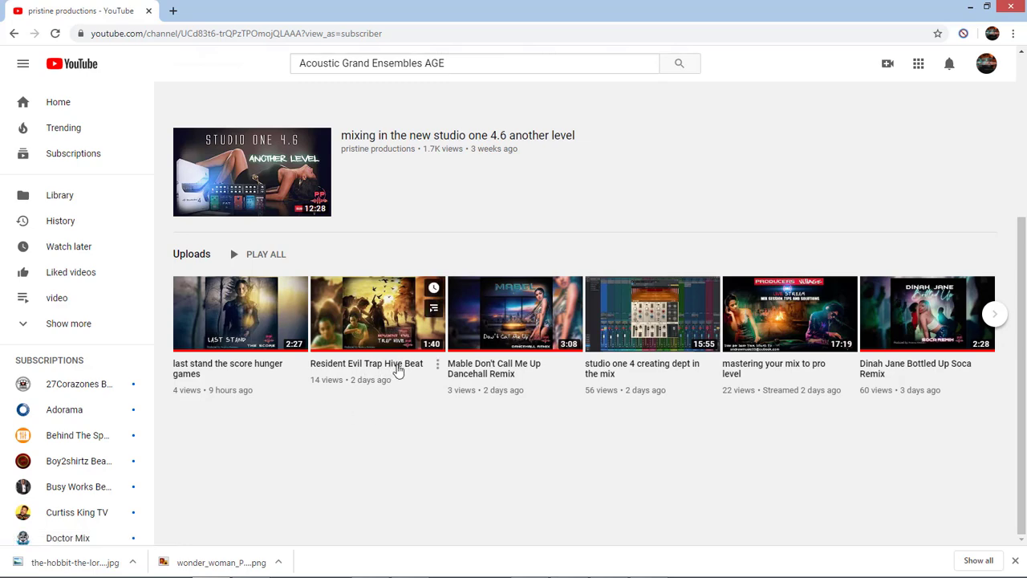
scroll(411, 353, up, 1)
scroll(415, 346, up, 3)
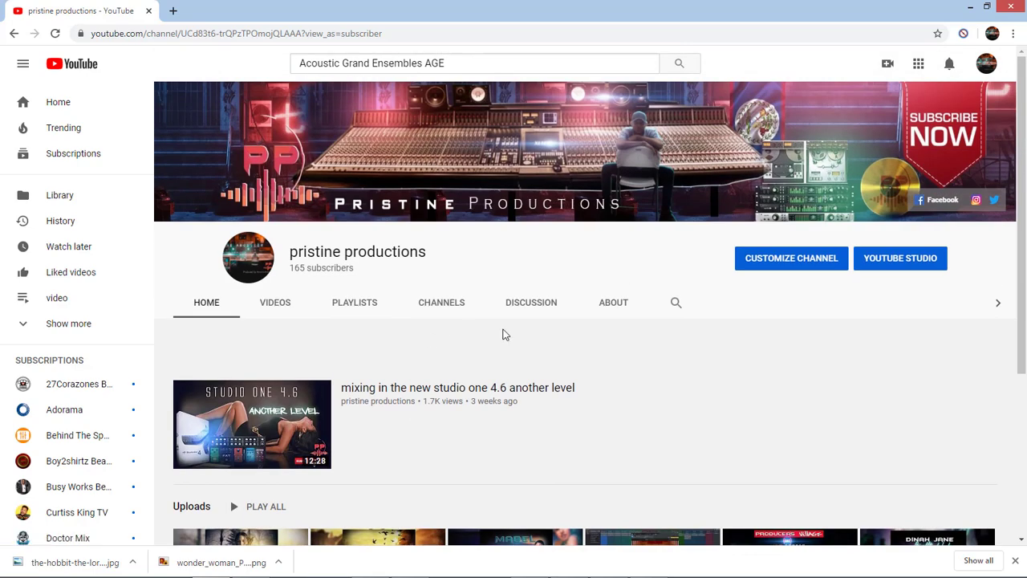
scroll(429, 369, down, 1)
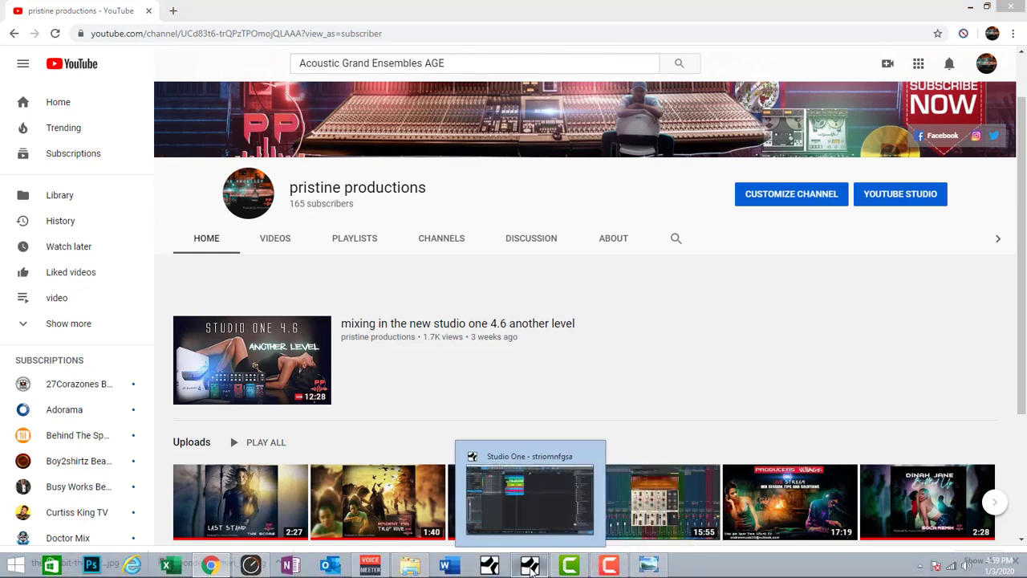
Step: Back in Studio One, turn the Filters knob on hit s's SSLChannel Stereo insert
click(529, 566)
click(234, 183)
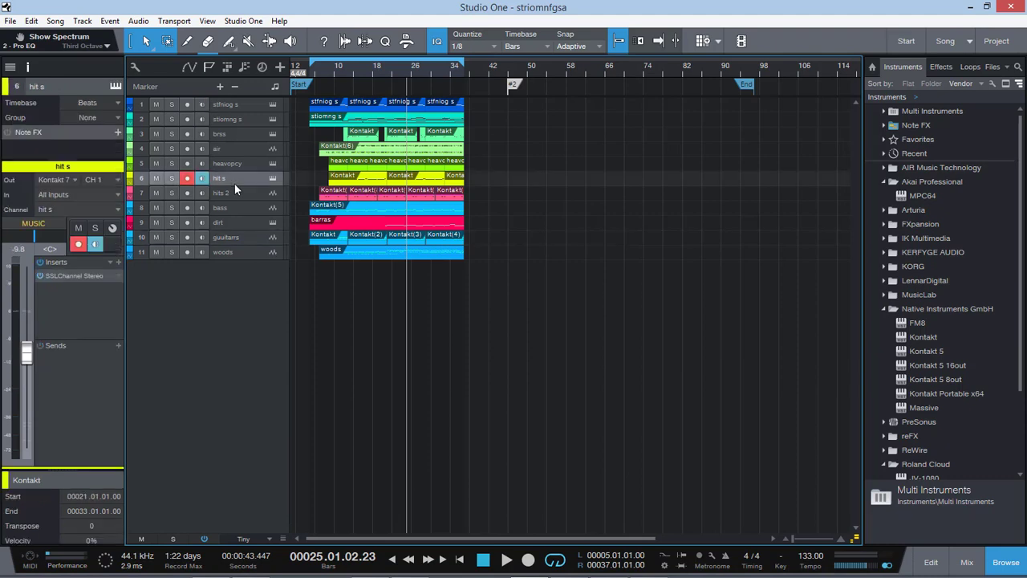
double_click(83, 275)
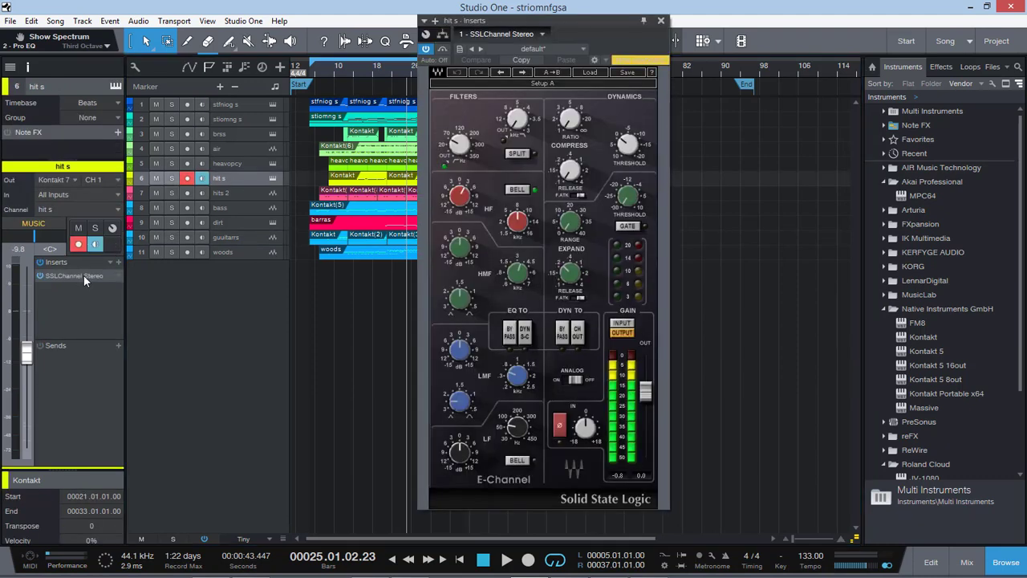
click(459, 151)
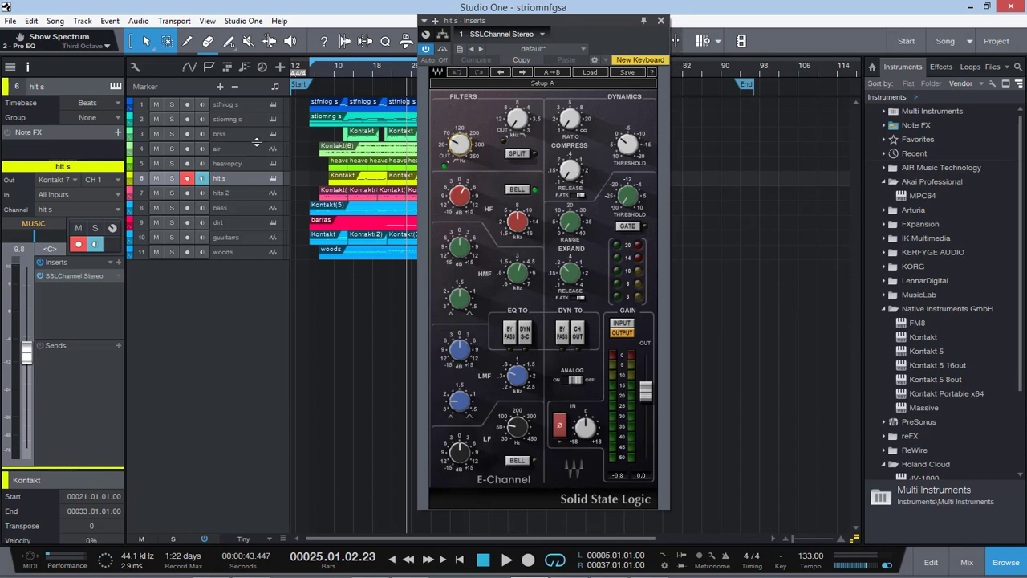
key(Escape)
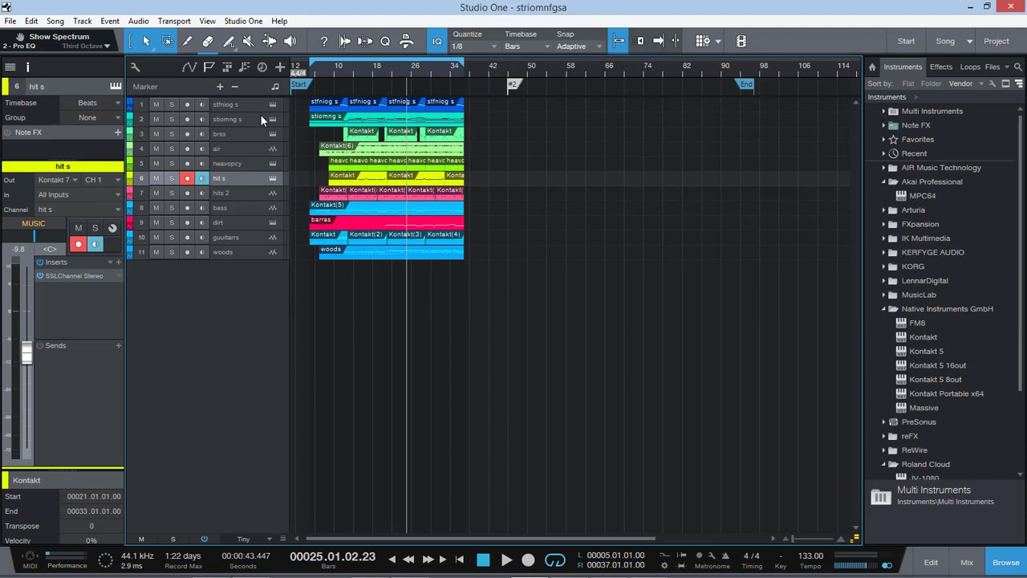
Step: Select track 1 'stfniog s' so it becomes the armed track
click(245, 105)
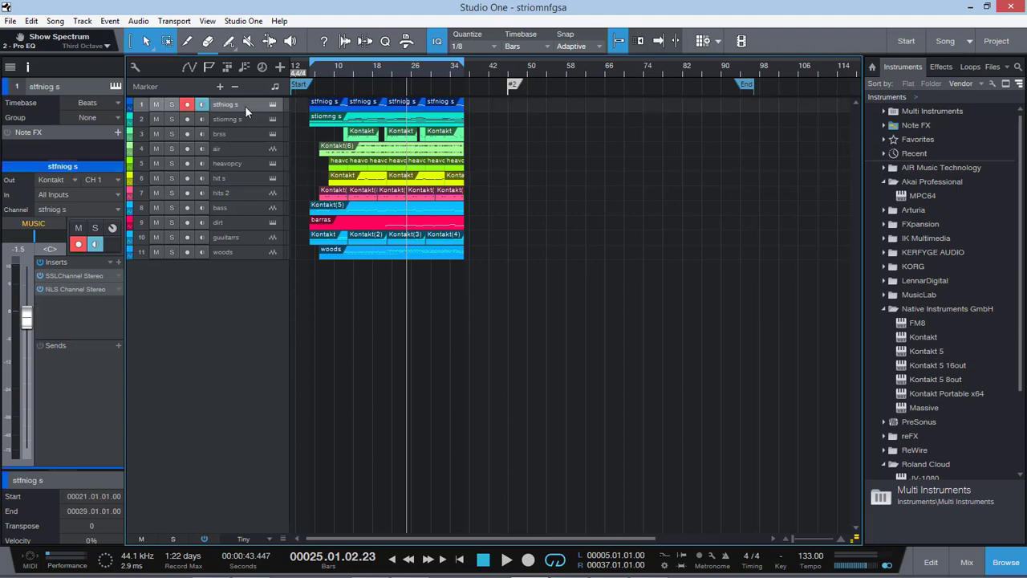